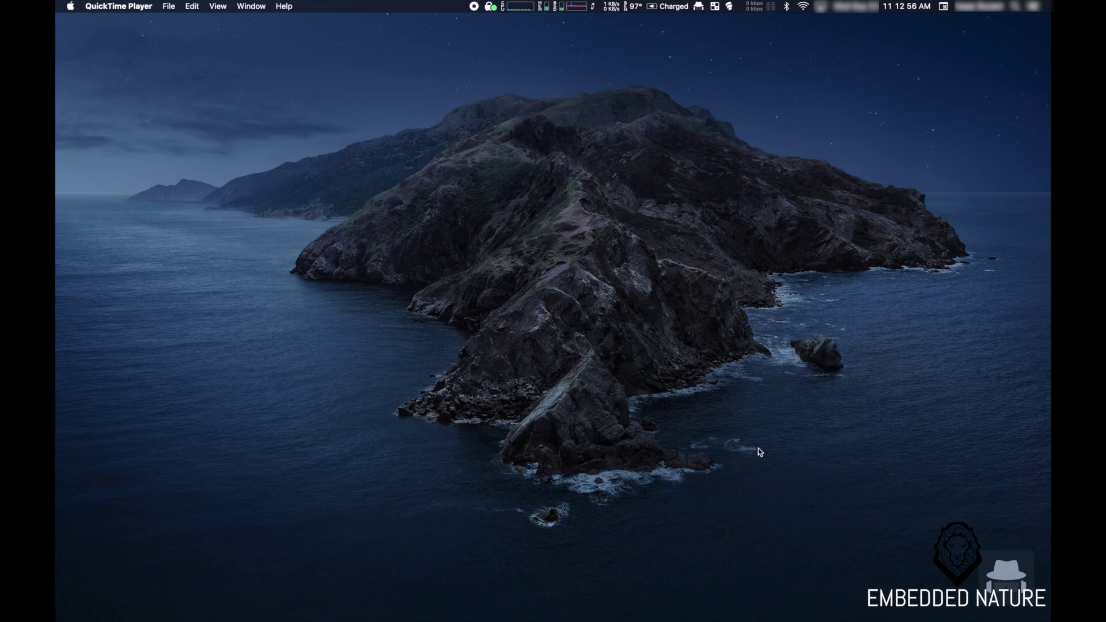
# Open the iStat Menus CPU dropdown showing 2% user, 1% system, 97% idle at 1.84 GHz
pyautogui.click(525, 9)
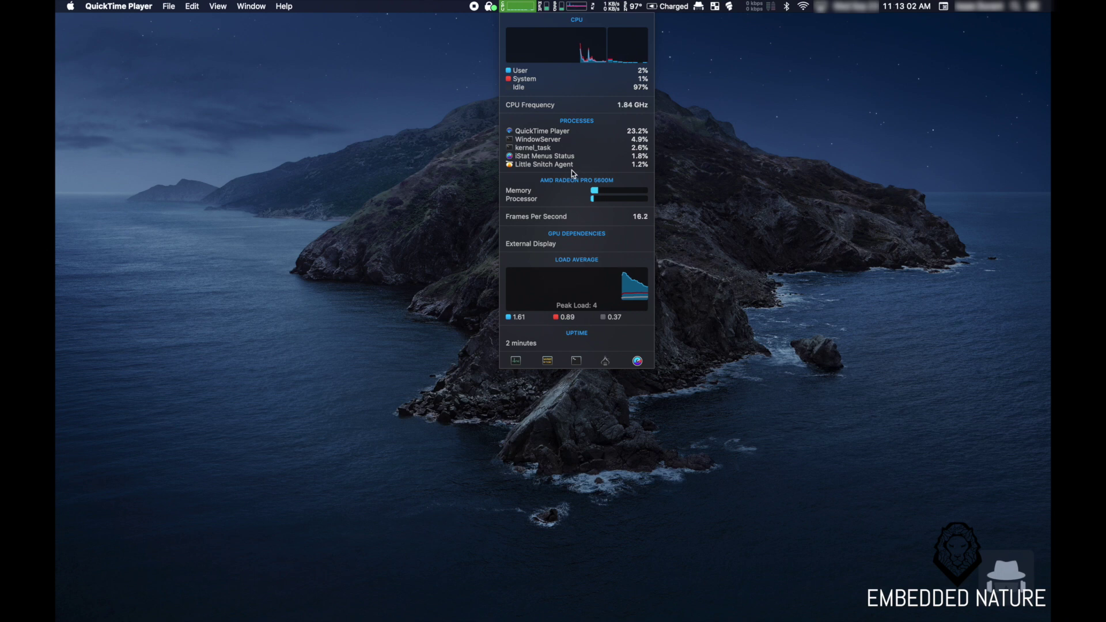
# Dismiss the iStat CPU and memory dropdowns, leaving the plain desktop with menu-bar readouts
pyautogui.moveTo(554, 51)
pyautogui.moveTo(546, 6)
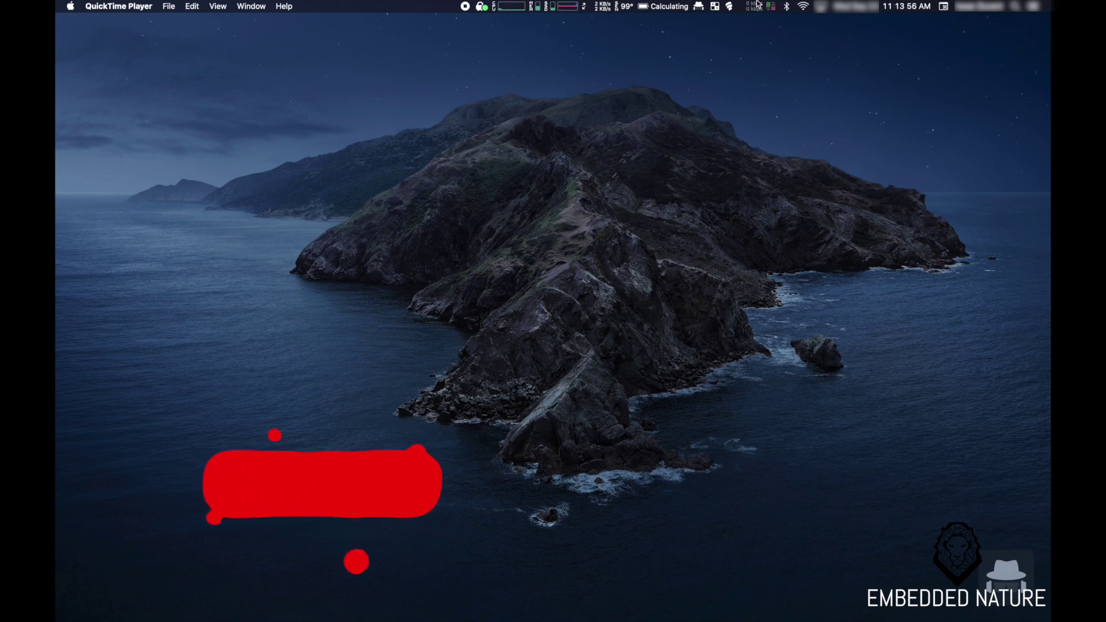
pyautogui.click(729, 6)
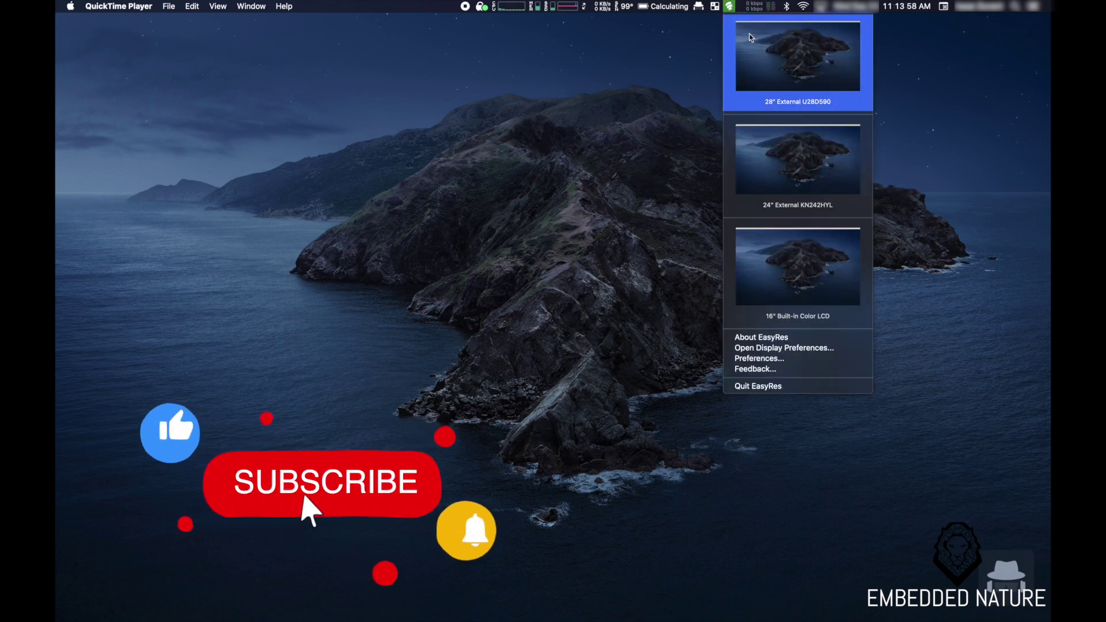
pyautogui.moveTo(761, 45)
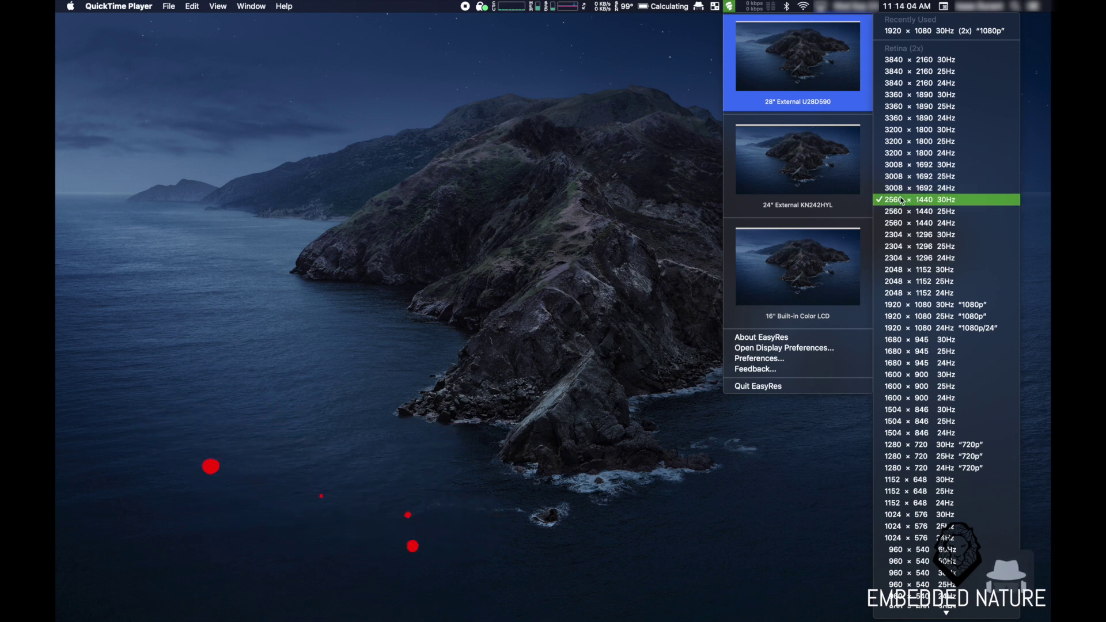
pyautogui.moveTo(790, 174)
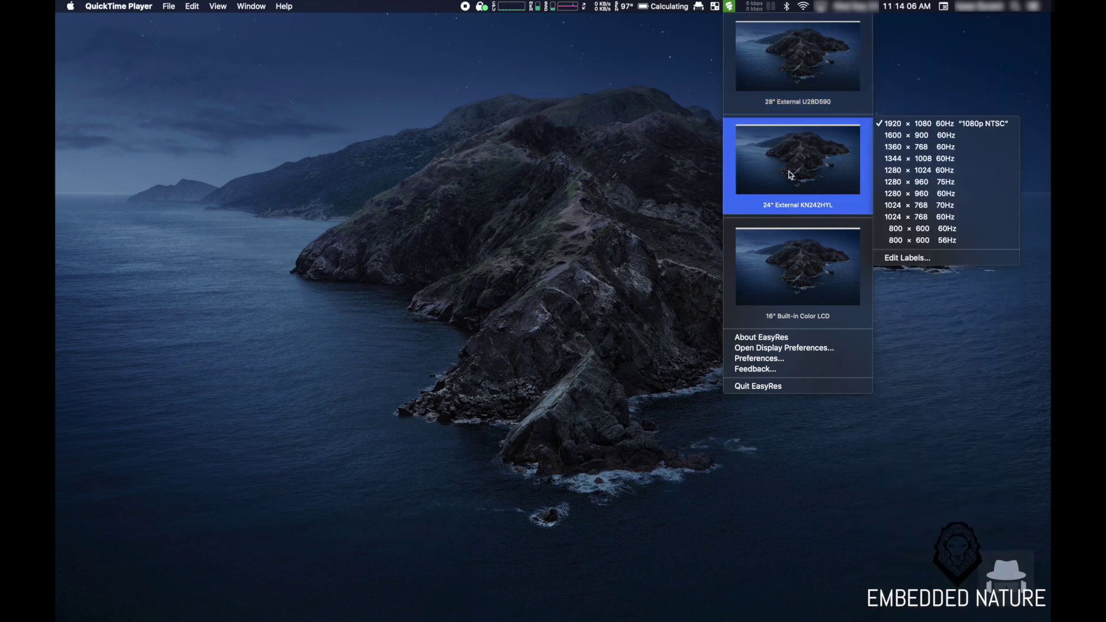
pyautogui.moveTo(817, 277)
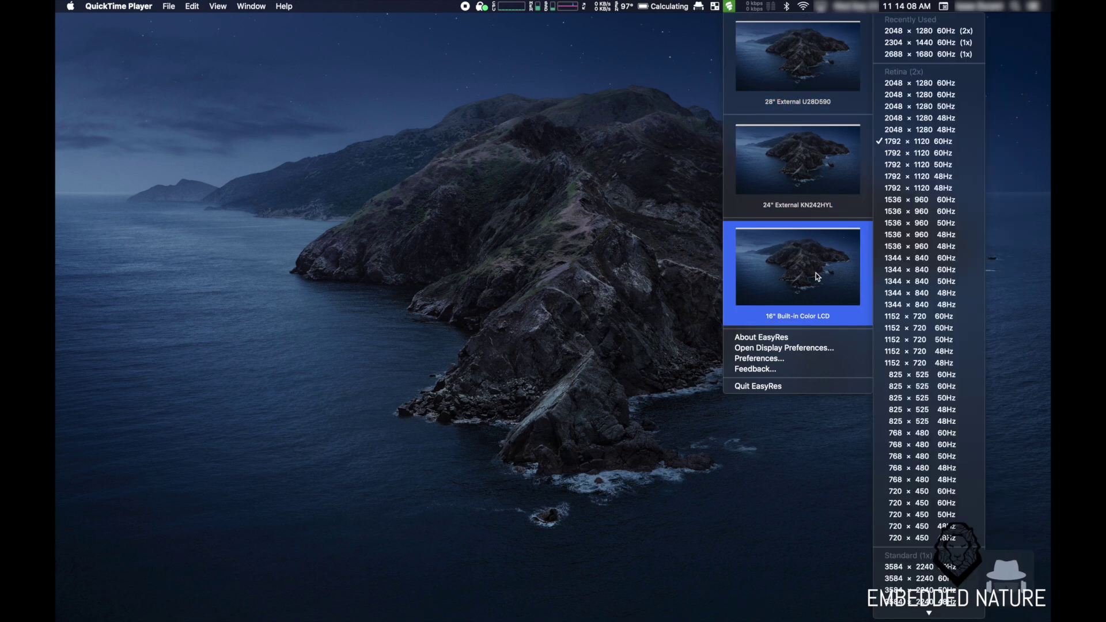
pyautogui.click(530, 238)
pyautogui.click(537, 7)
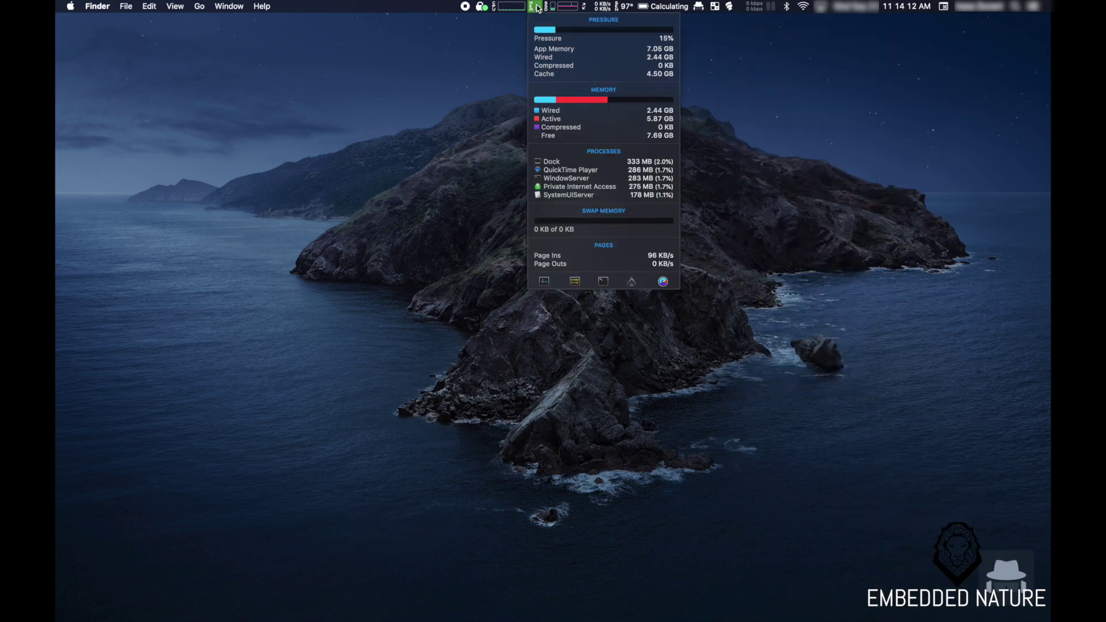
pyautogui.click(507, 8)
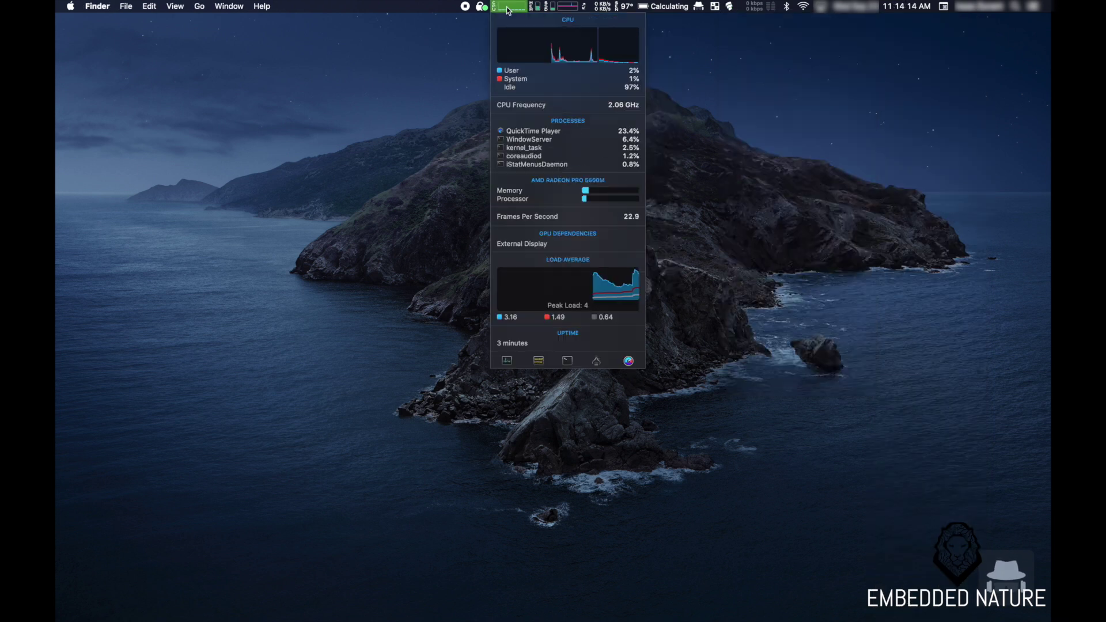
pyautogui.click(508, 8)
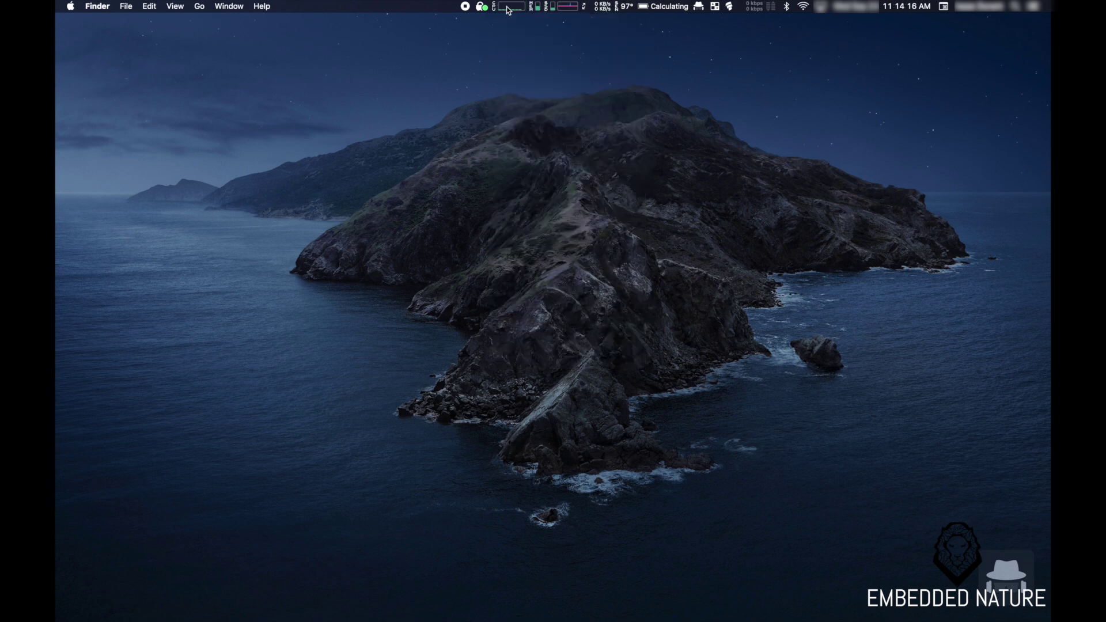
pyautogui.moveTo(507, 610)
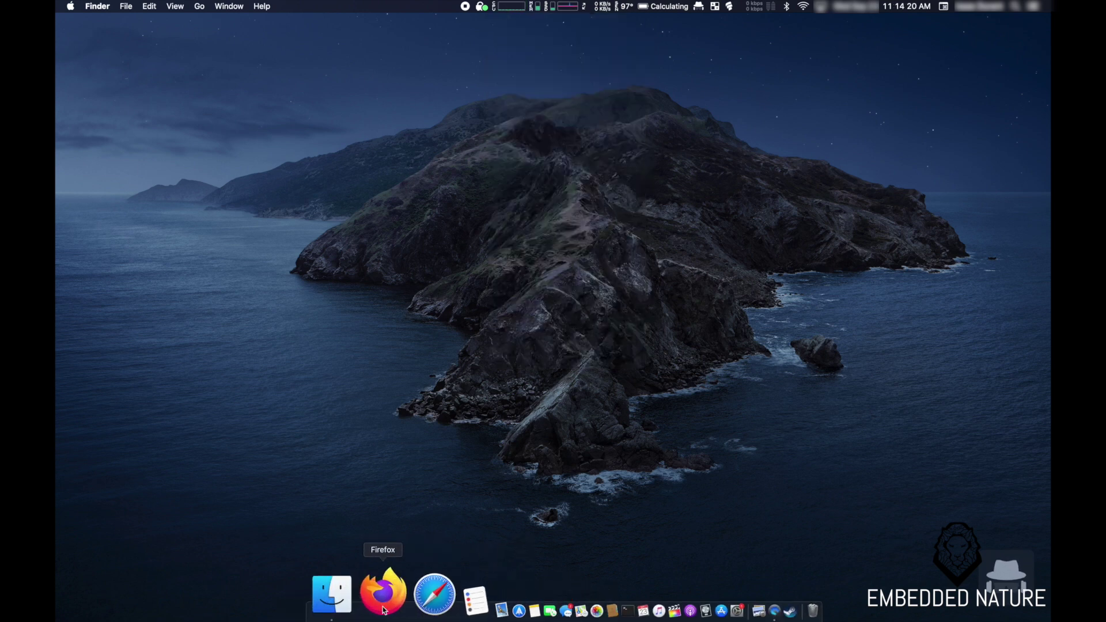
pyautogui.click(374, 602)
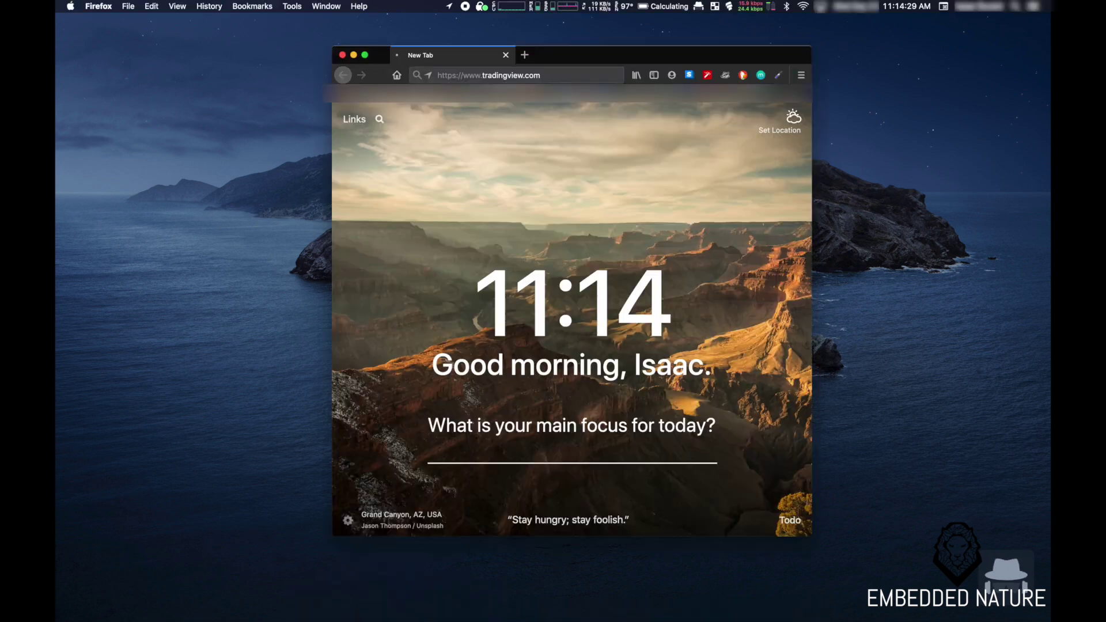
# Search TSLA on TradingView in a widened Firefox window and open its full-featured chart and a new tab
pyautogui.press('Return')
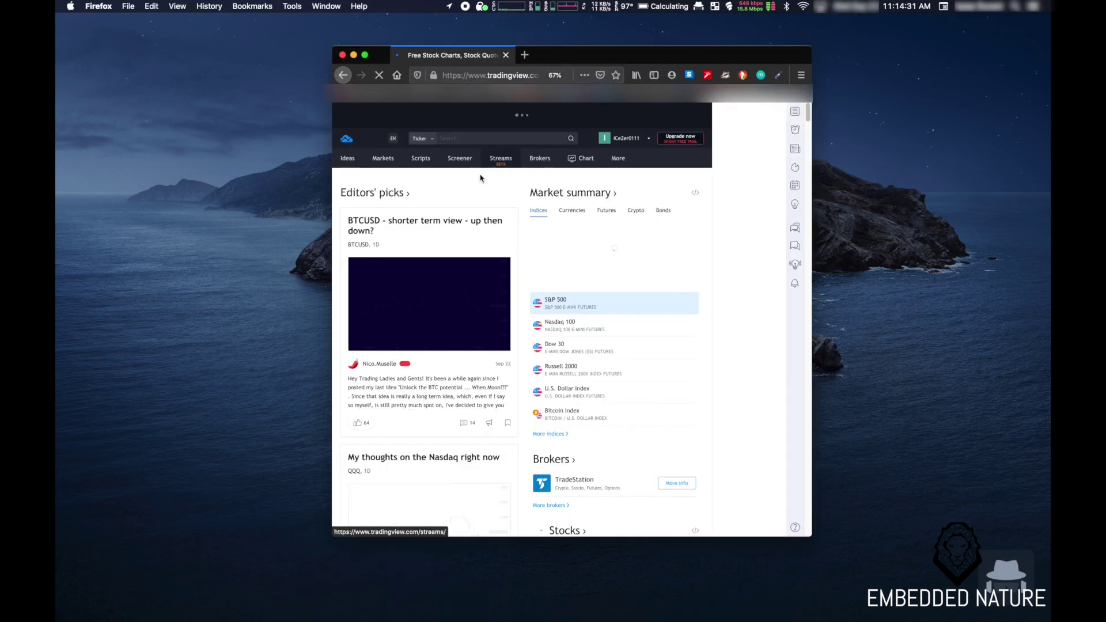
pyautogui.click(448, 139)
pyautogui.write('1SLA')
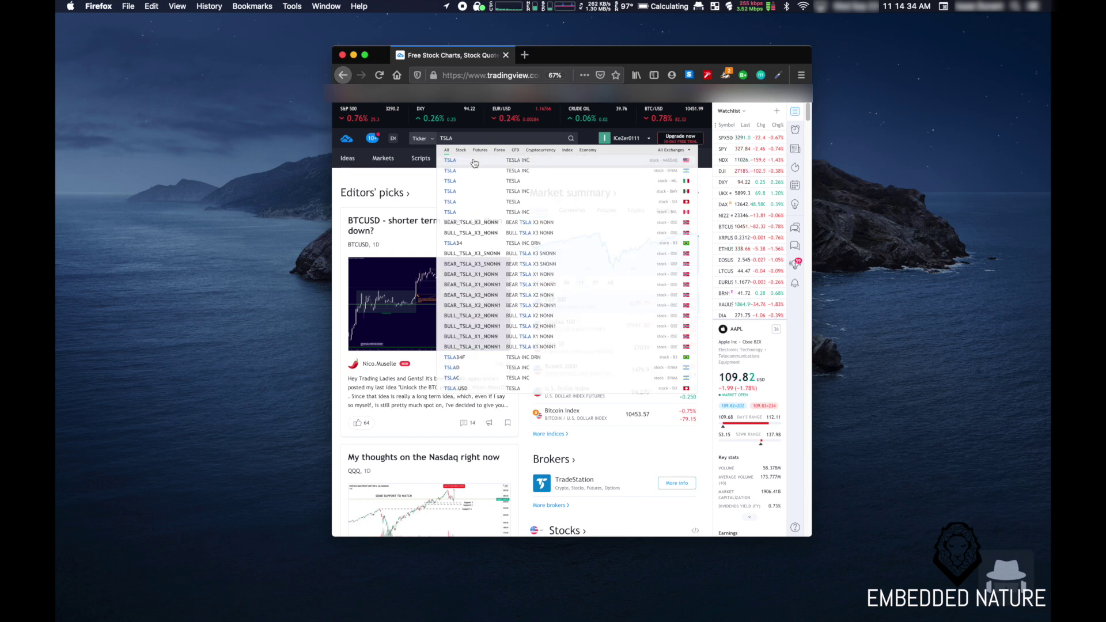
pyautogui.press('Return')
pyautogui.moveTo(332, 47); pyautogui.dragTo(247, 42)
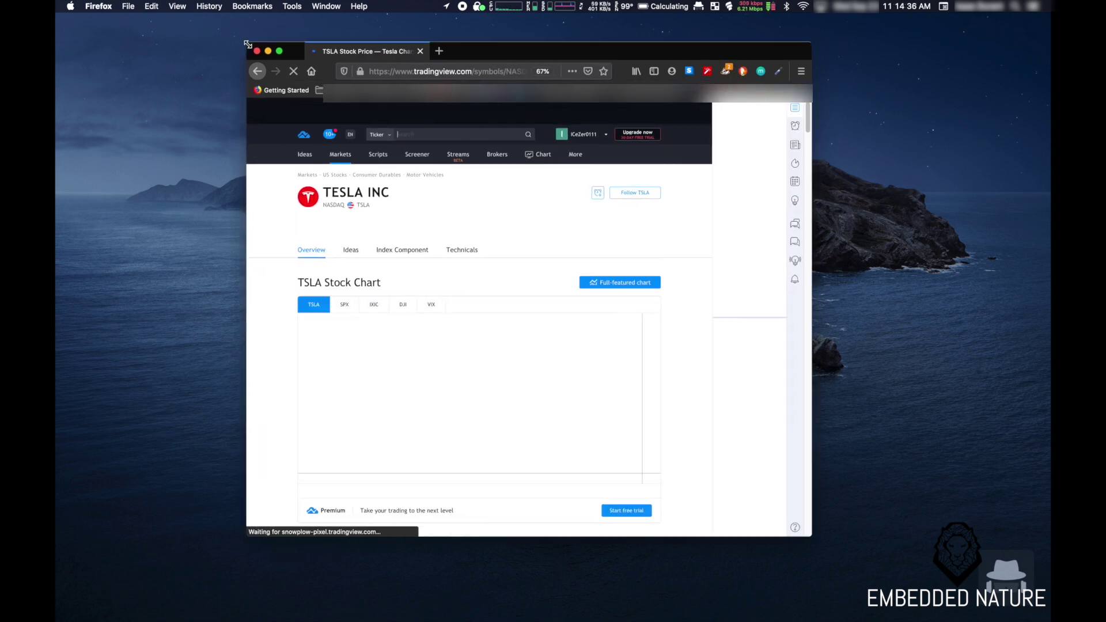
pyautogui.click(441, 297)
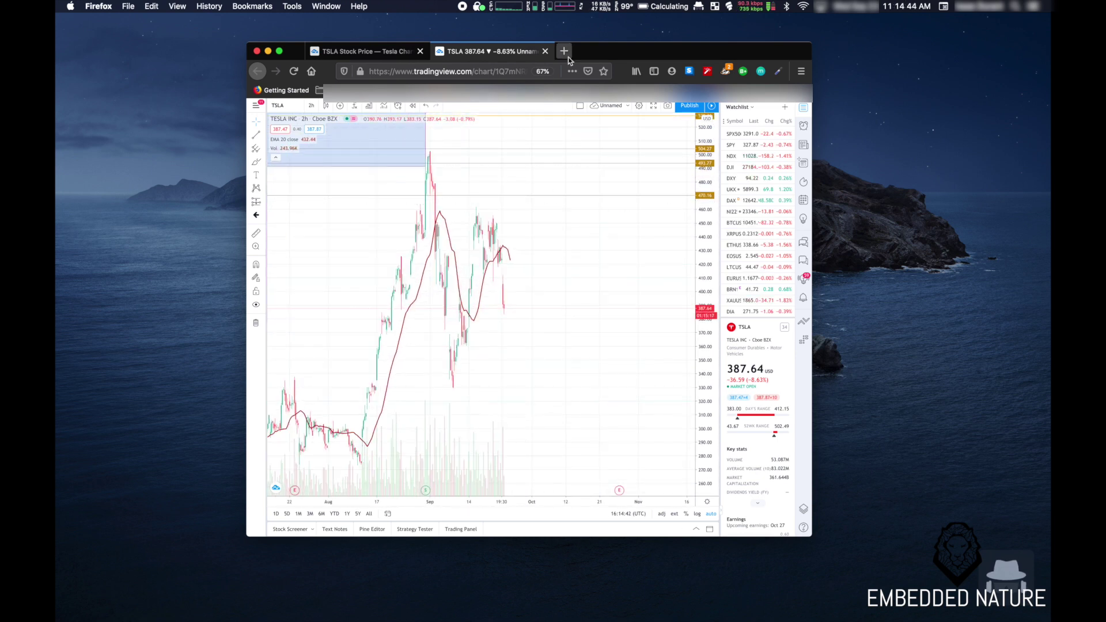
pyautogui.click(564, 51)
# Launch Safari from the Dock and load the youtube.com home page
pyautogui.moveTo(478, 619)
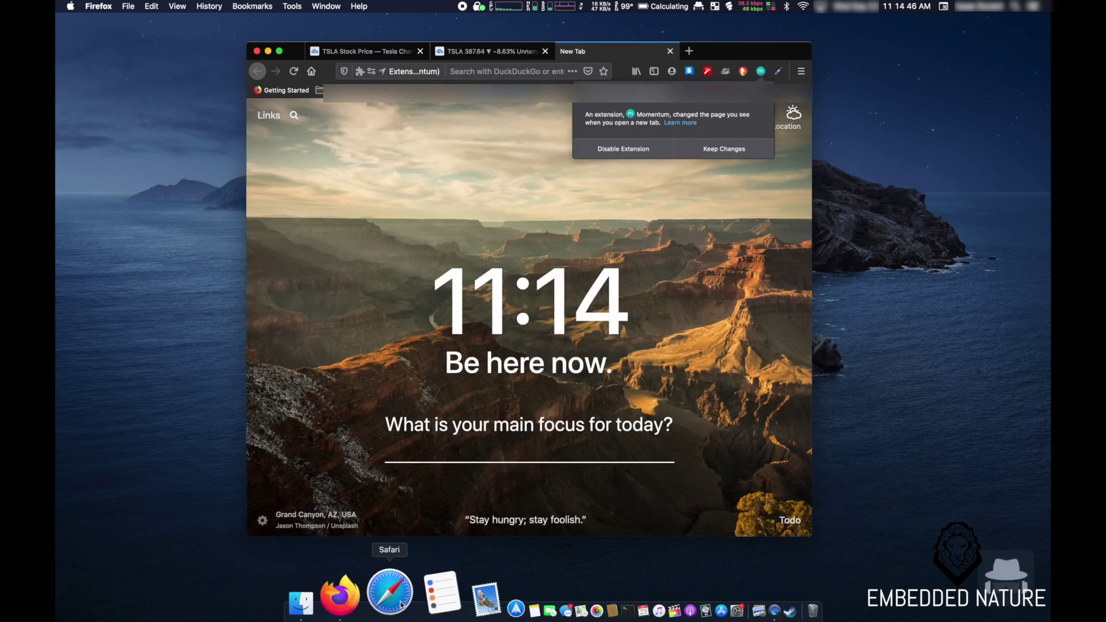
pyautogui.rightClick(399, 602)
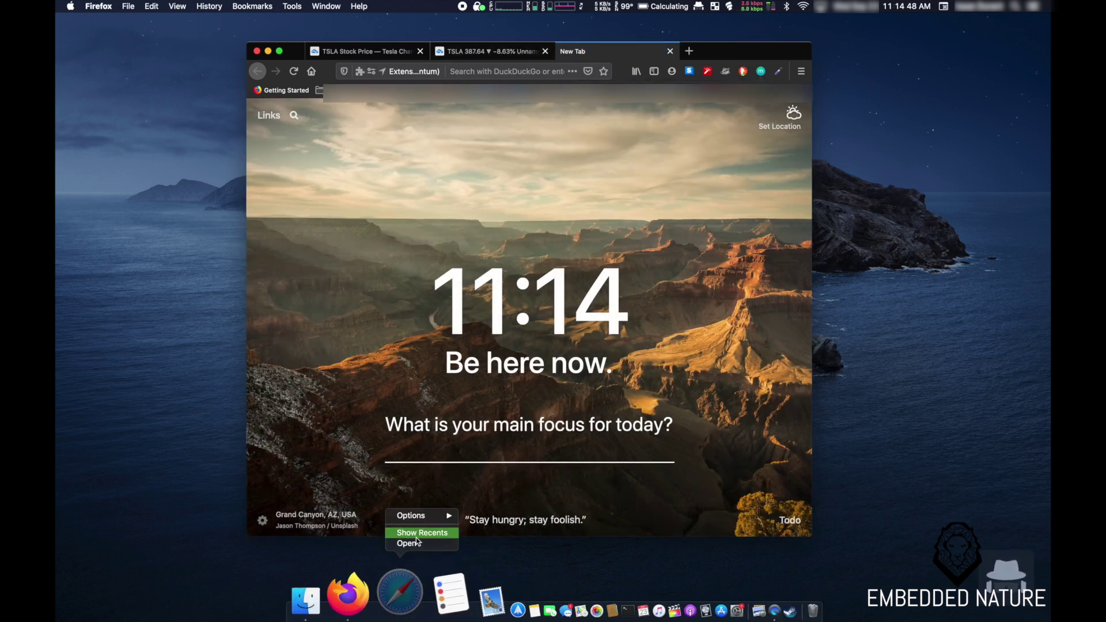
pyautogui.click(396, 599)
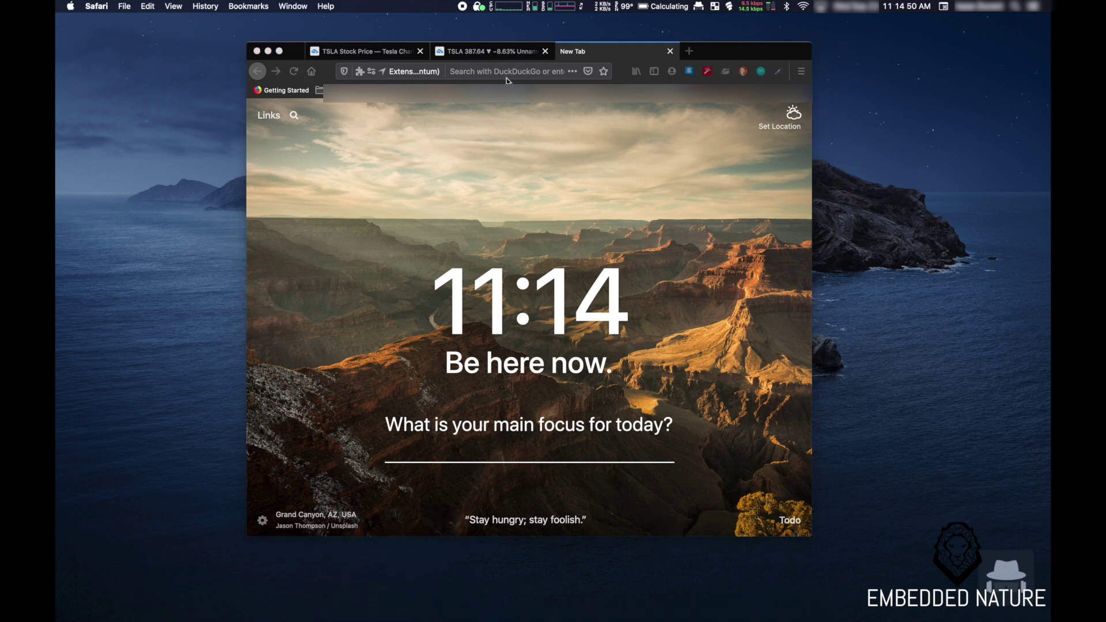
pyautogui.write('youtube.com')
pyautogui.press('Return')
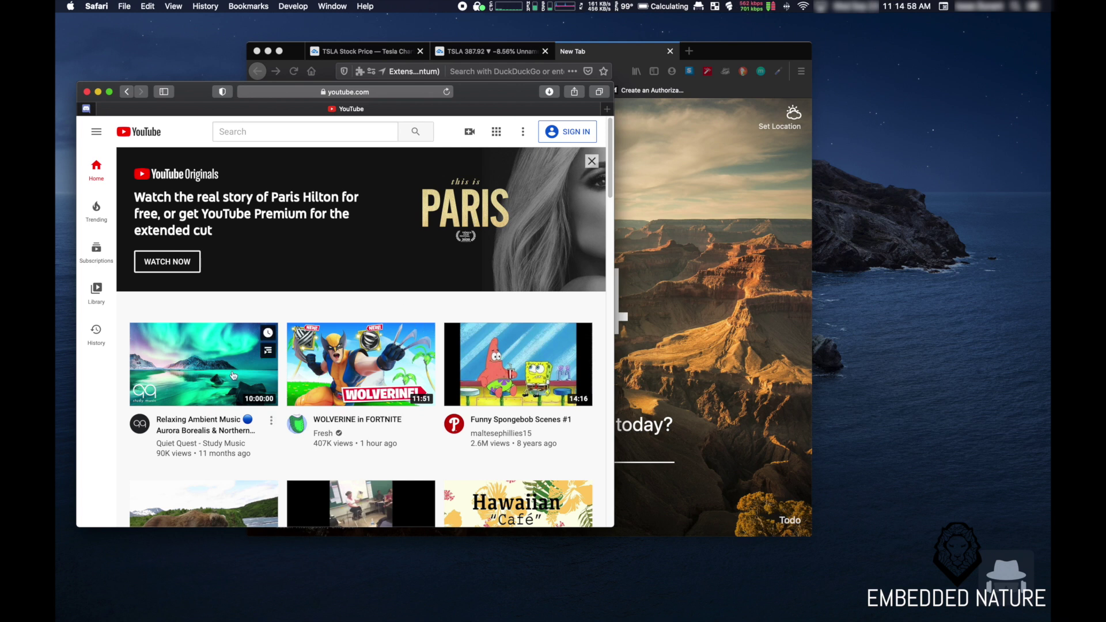
# Start the Relaxing Ambient Music aurora video and move the Firefox window down and left
pyautogui.click(232, 373)
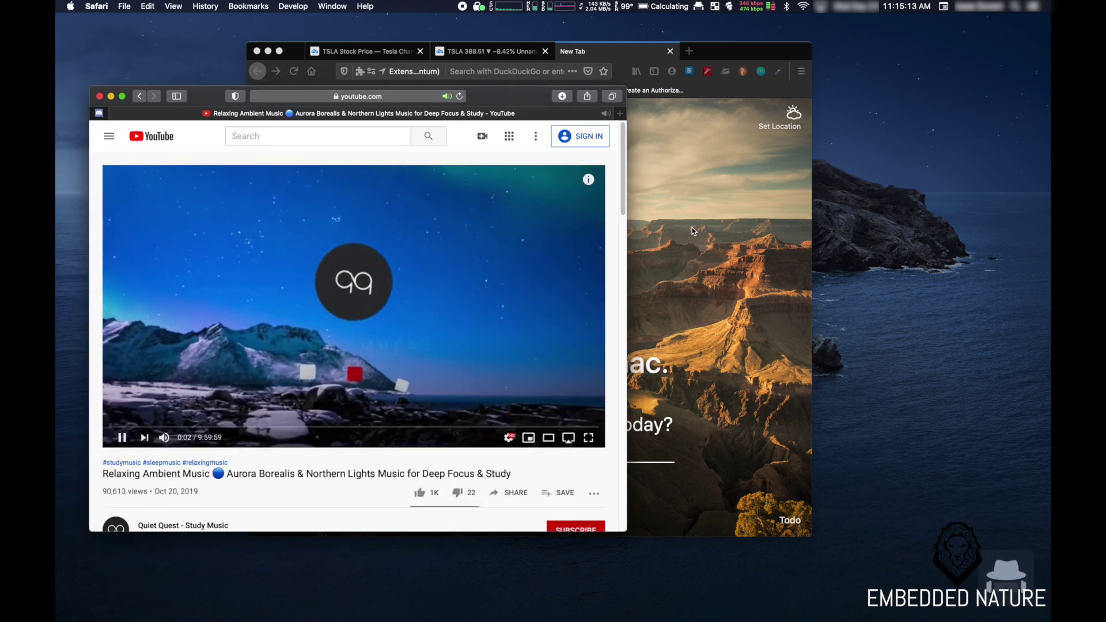
pyautogui.click(693, 231)
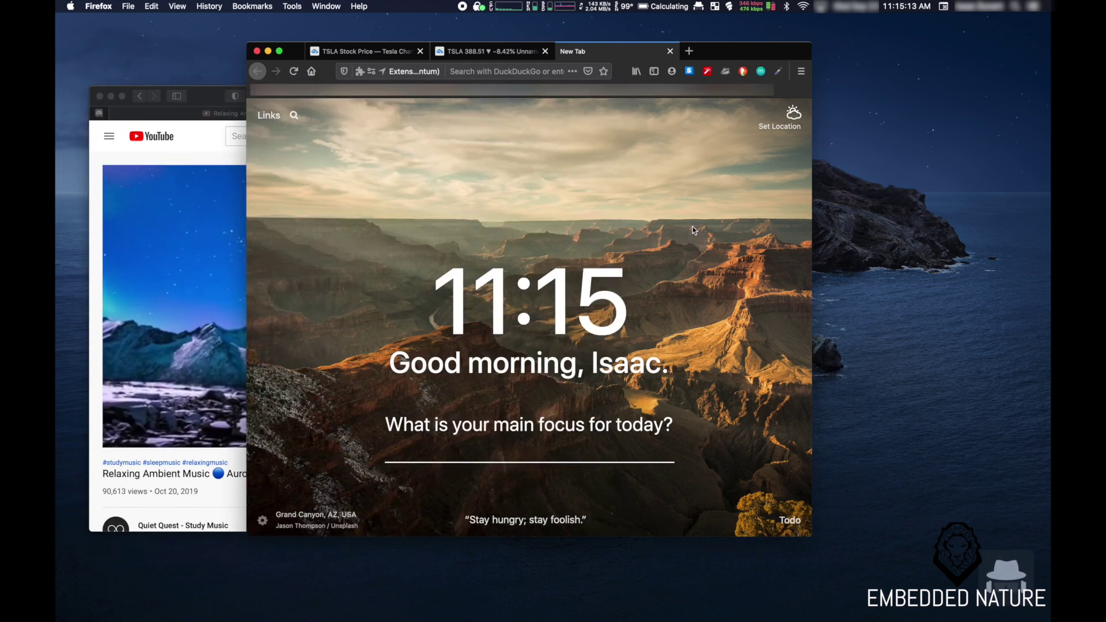
pyautogui.moveTo(745, 51); pyautogui.dragTo(695, 57)
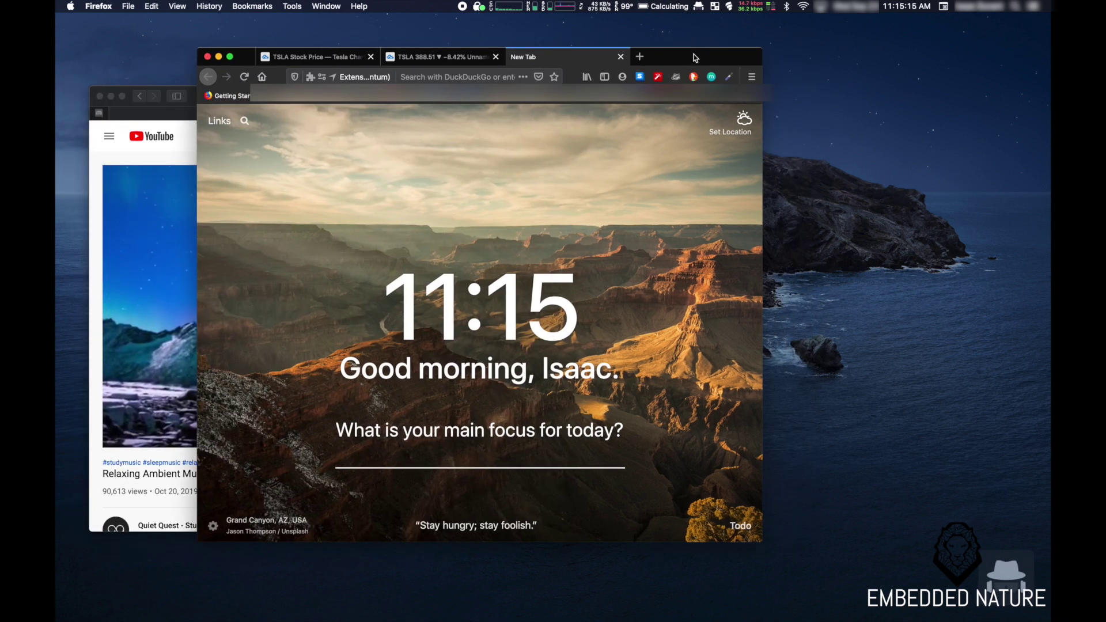
# Check the iStat CPU and memory readouts, then bring Firefox back in front of YouTube
pyautogui.click(503, 7)
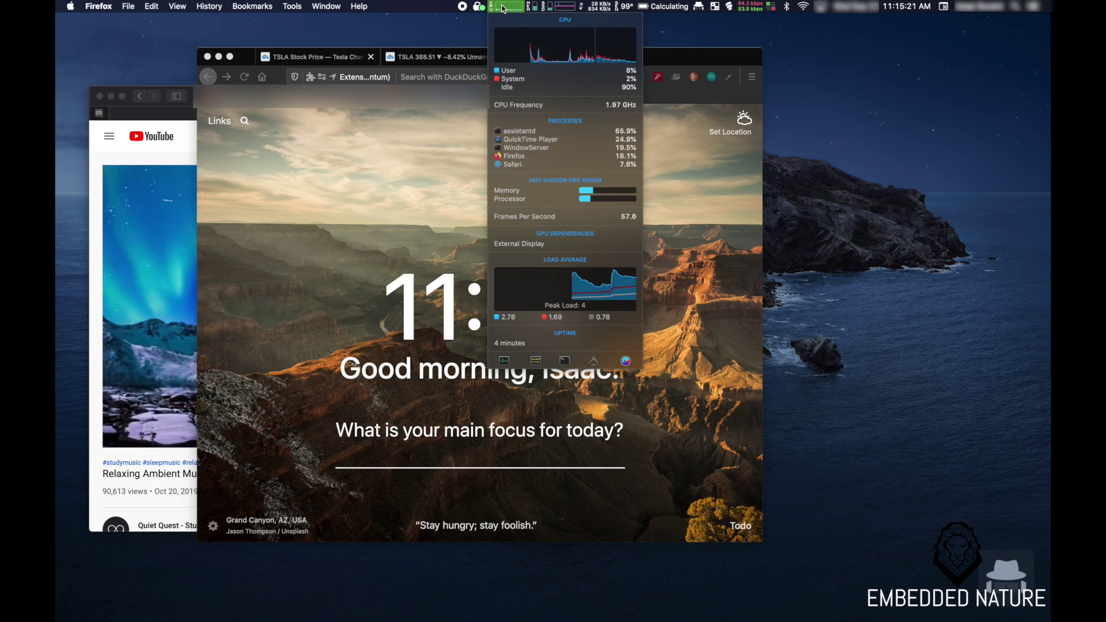
pyautogui.click(538, 8)
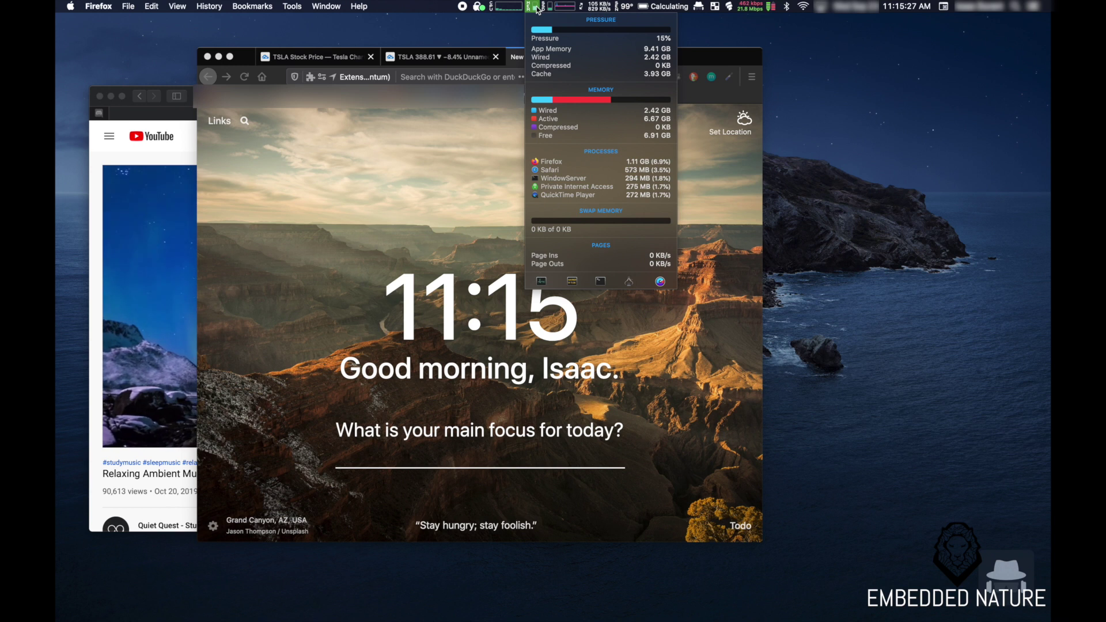
pyautogui.click(537, 8)
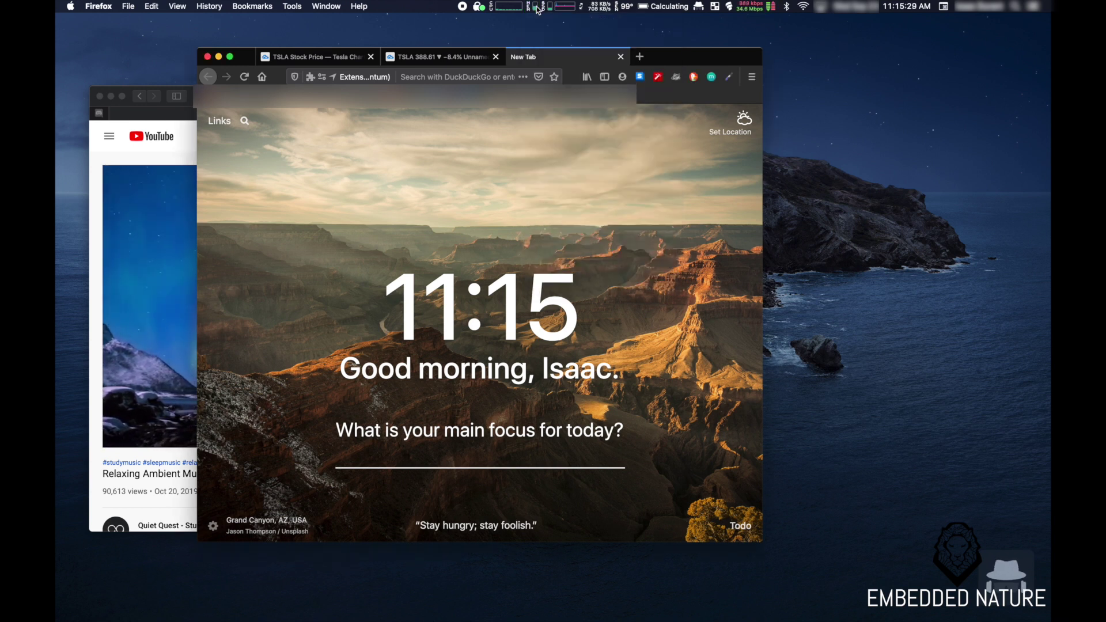
pyautogui.click(181, 303)
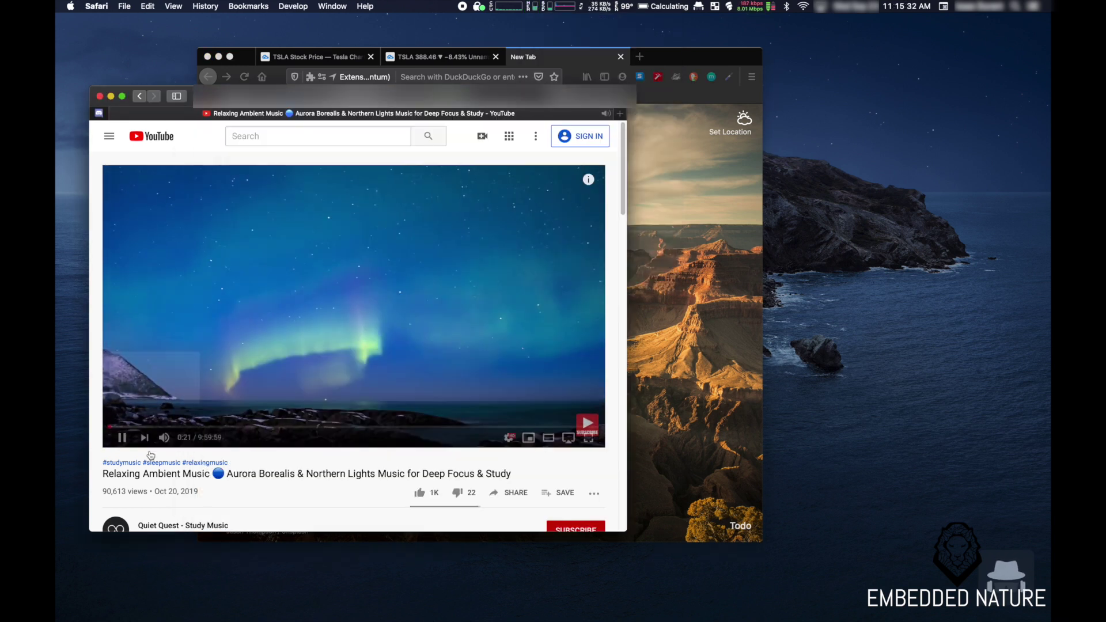
pyautogui.click(663, 301)
pyautogui.moveTo(481, 619)
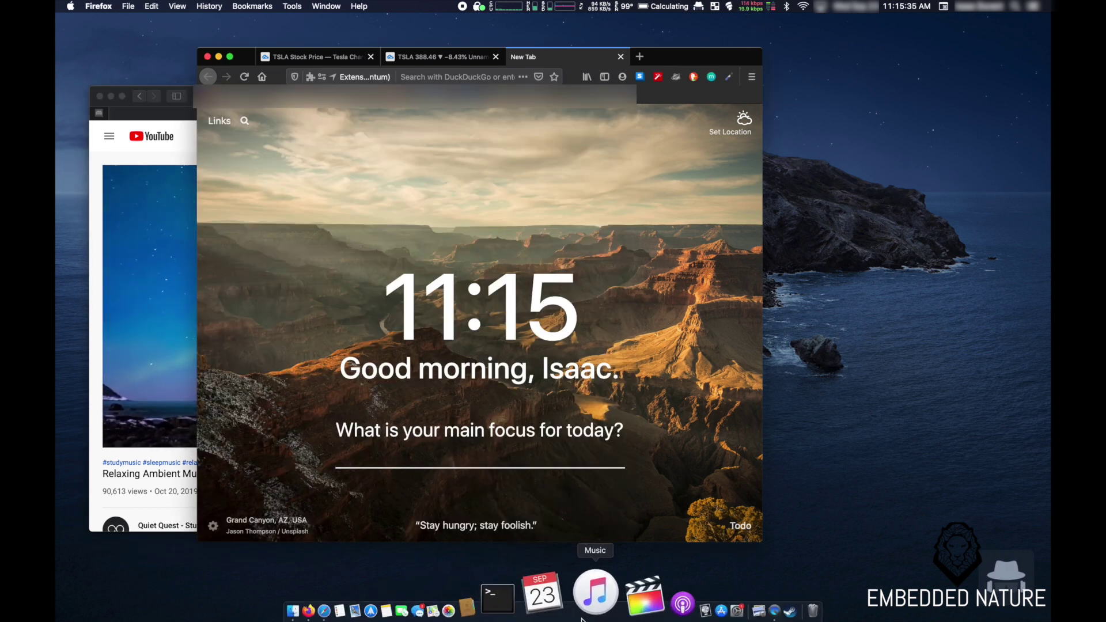
# Launch Final Cut Pro and open the Background Tasks list, moving it down and right
pyautogui.click(603, 614)
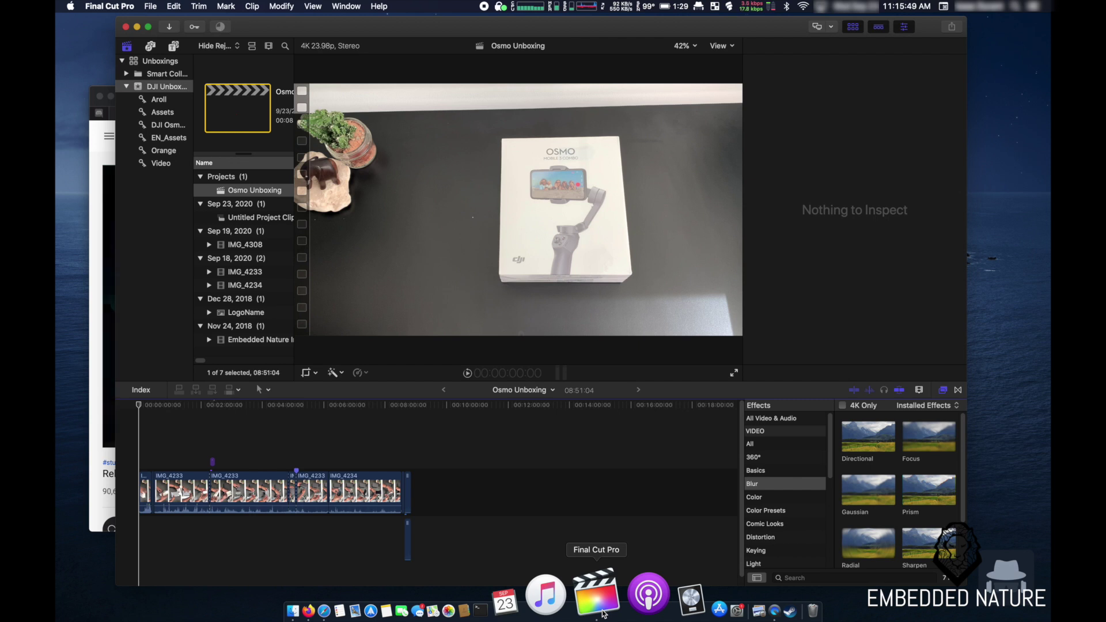
pyautogui.click(220, 27)
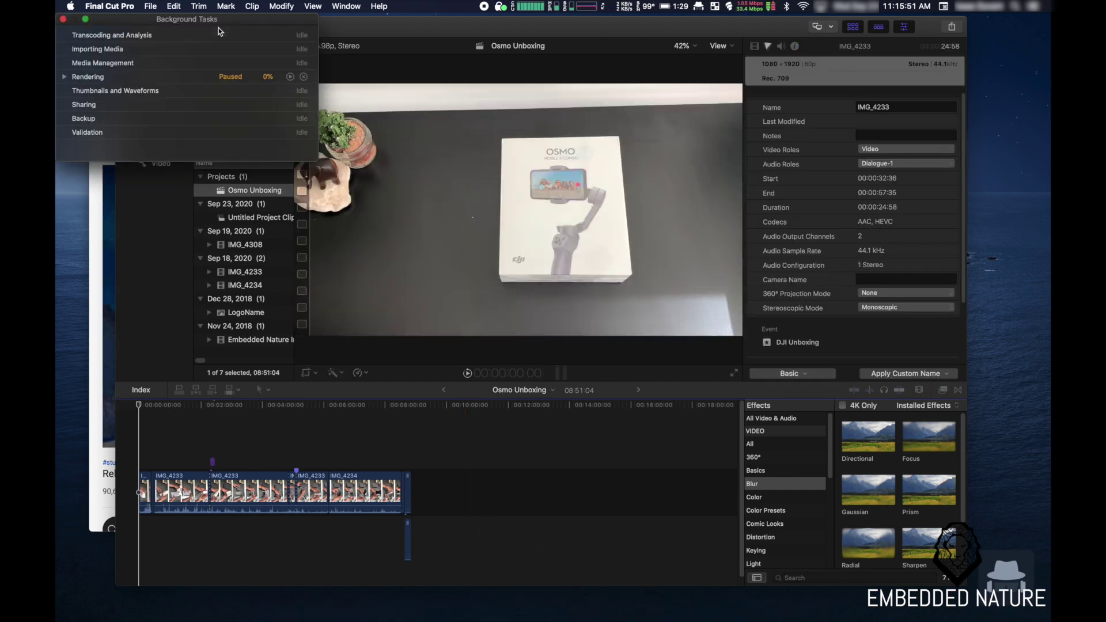
pyautogui.moveTo(193, 25); pyautogui.dragTo(224, 63)
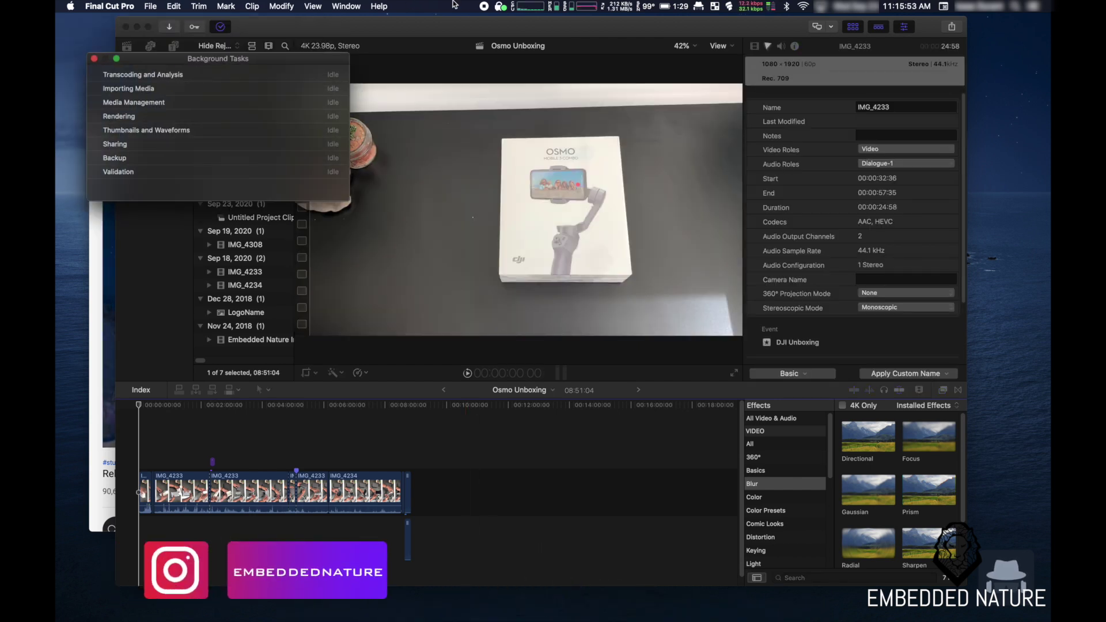
# Check the iStat CPU and memory readouts, then close Background Tasks with Cmd+9
pyautogui.click(533, 9)
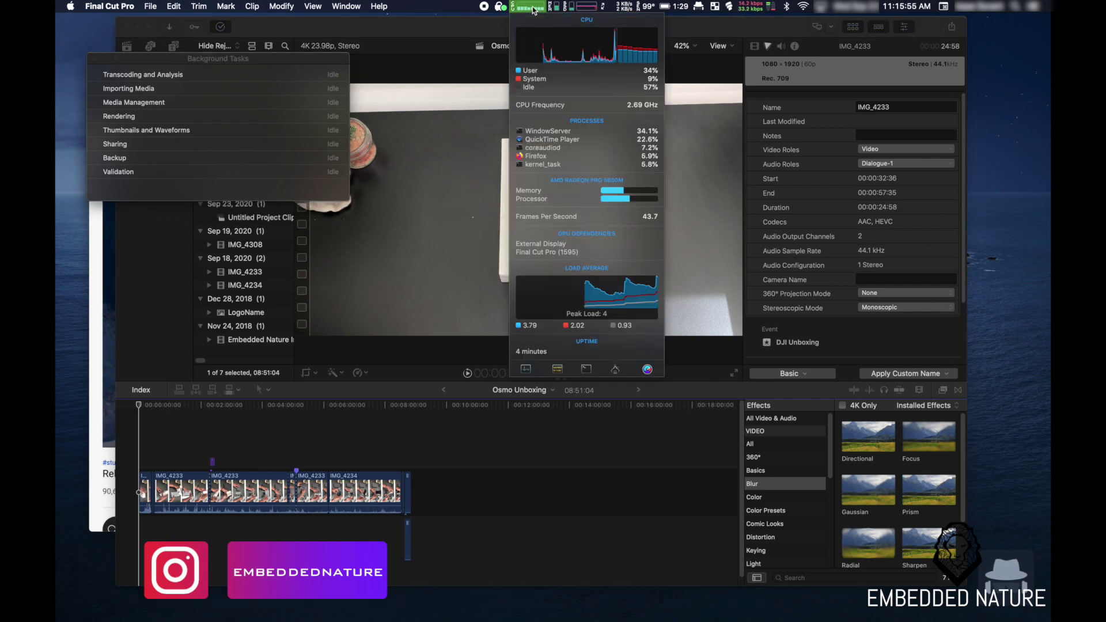
pyautogui.click(556, 8)
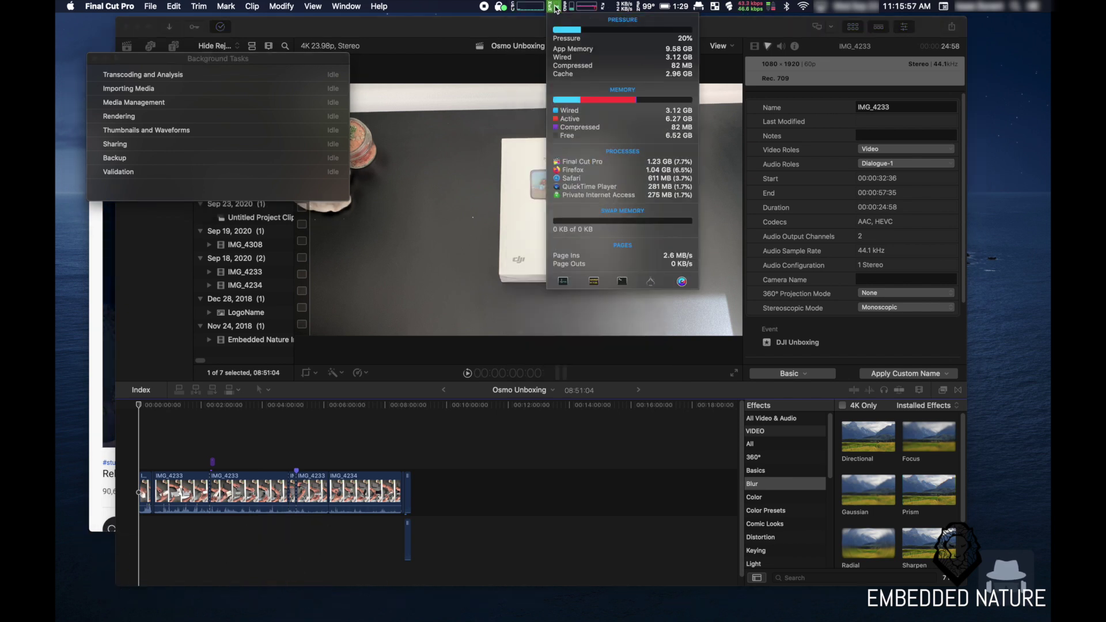
pyautogui.click(556, 8)
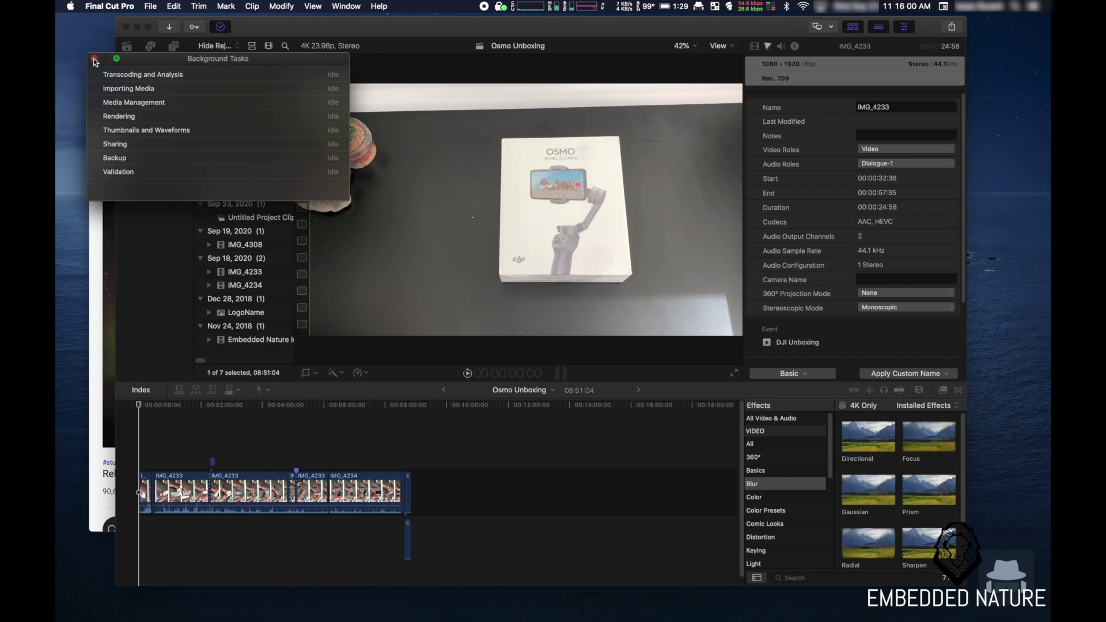
pyautogui.press('super+9')
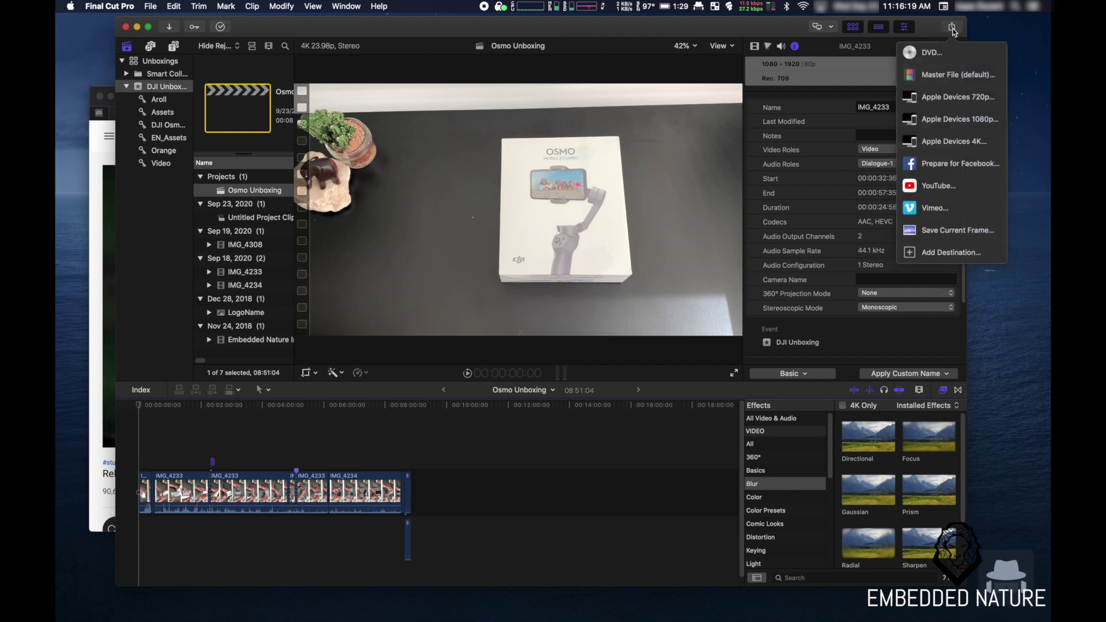
# Export Osmo Unboxing as a Master File and expand Sharing to see transcoding at 4%
pyautogui.click(956, 75)
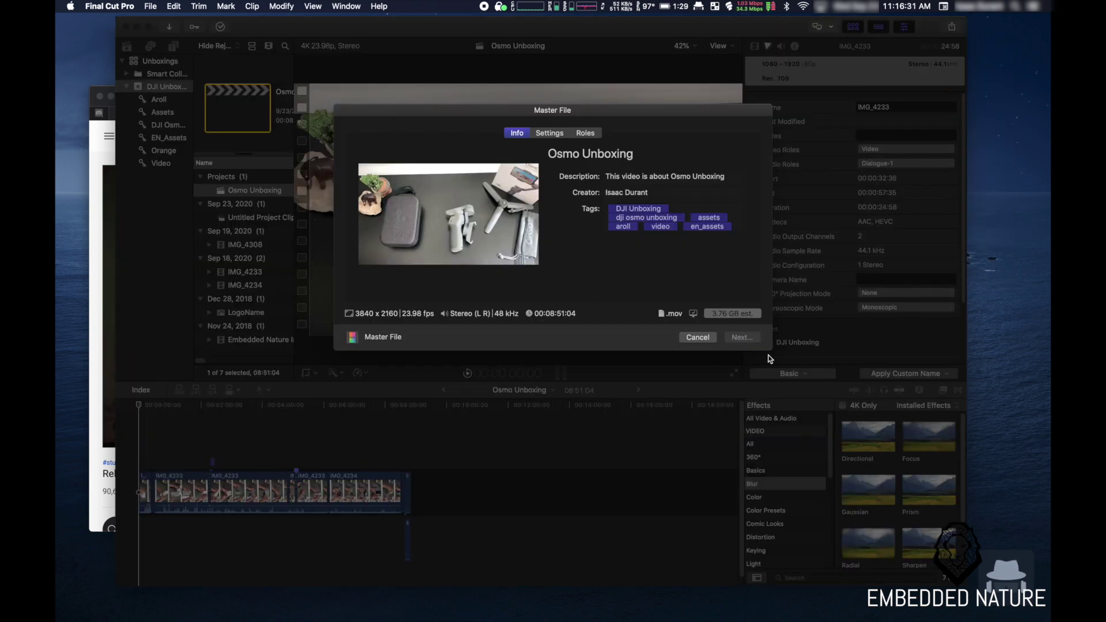
pyautogui.press('Escape')
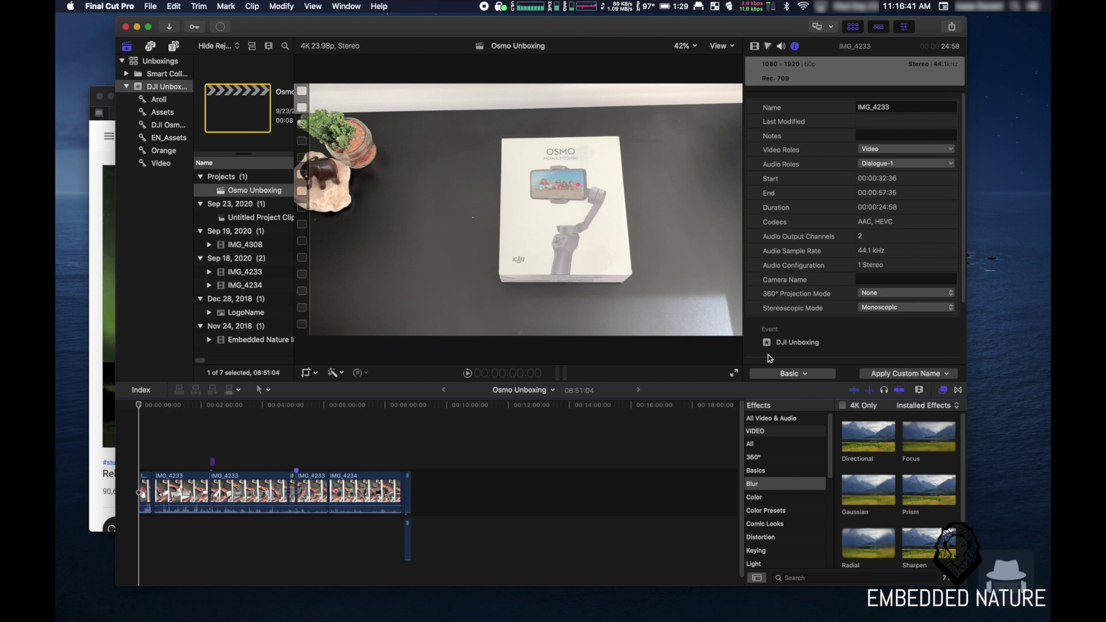
pyautogui.click(220, 27)
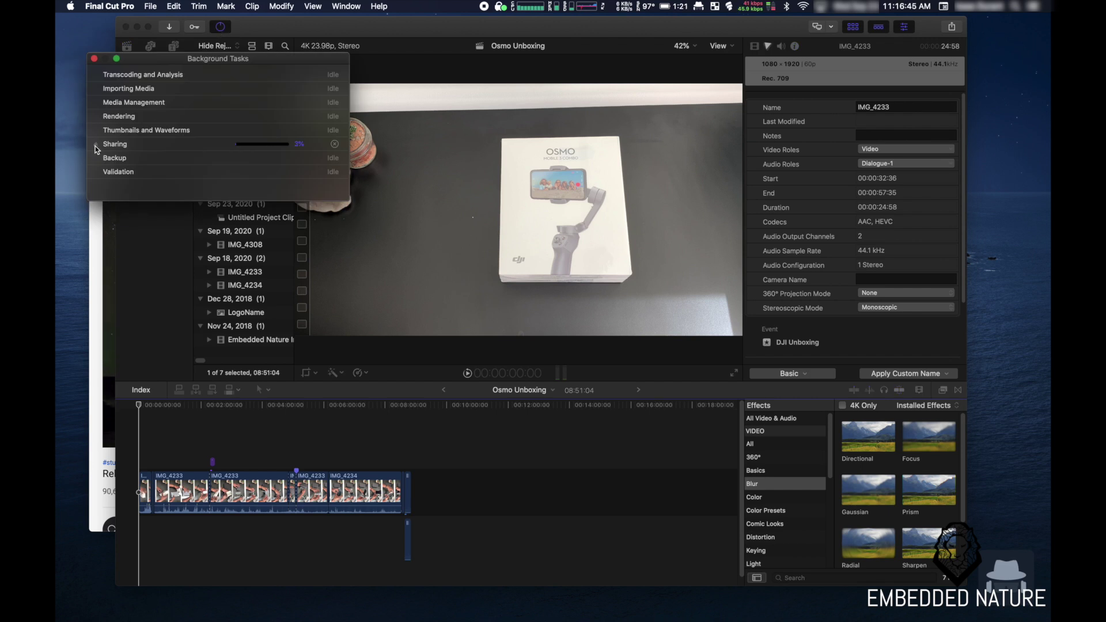
pyautogui.click(96, 146)
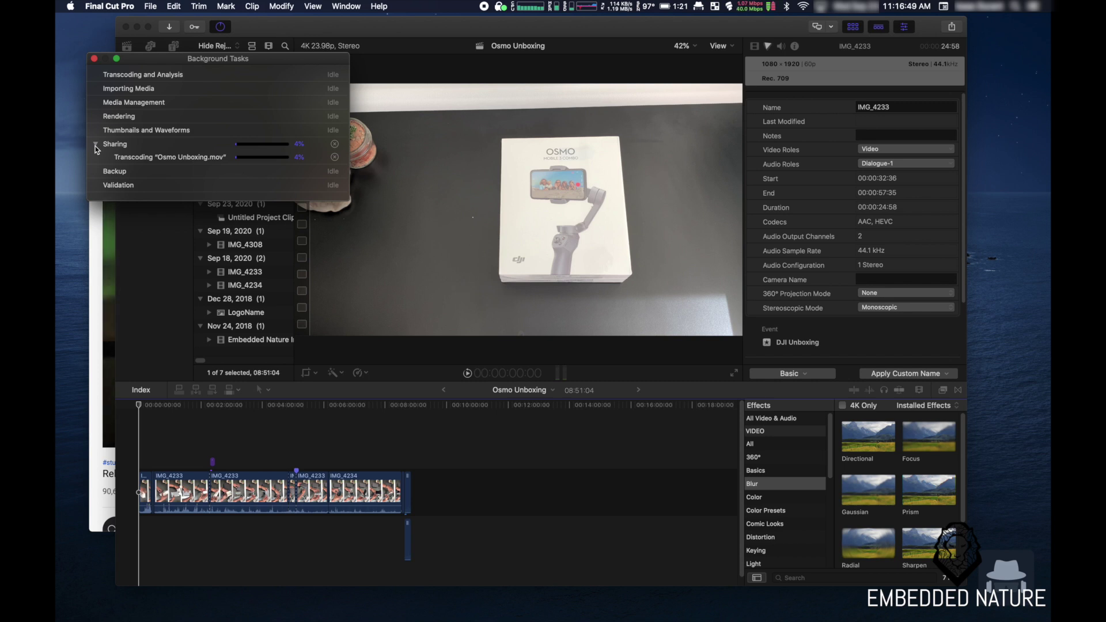
# Review the About This Mac hardware specs, close them, and show iStat CPU and GPU load
pyautogui.click(89, 6)
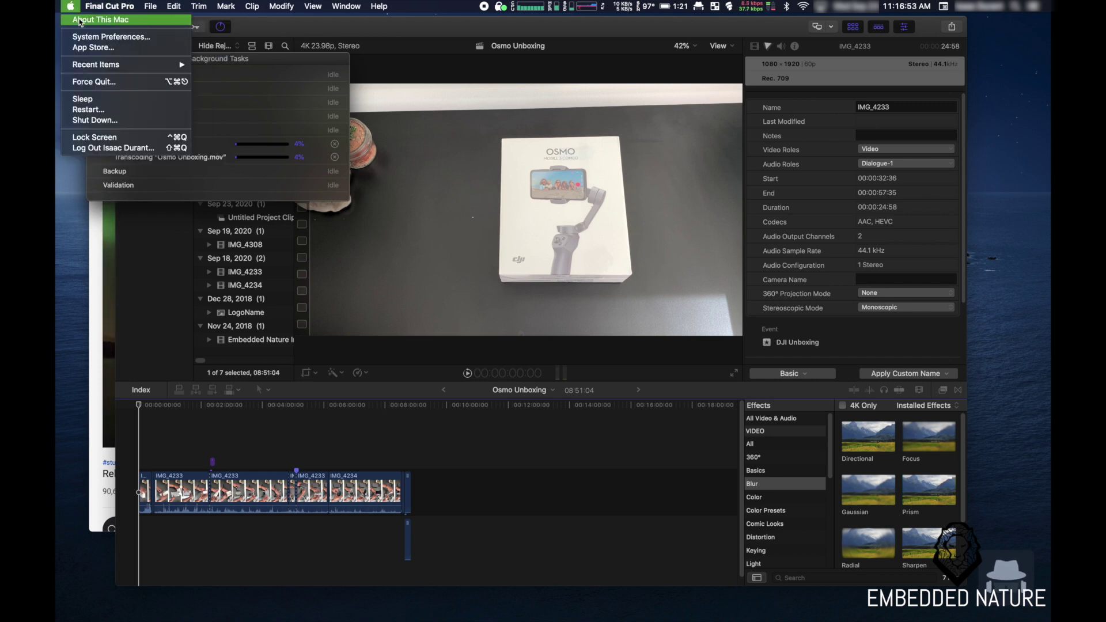
pyautogui.click(79, 20)
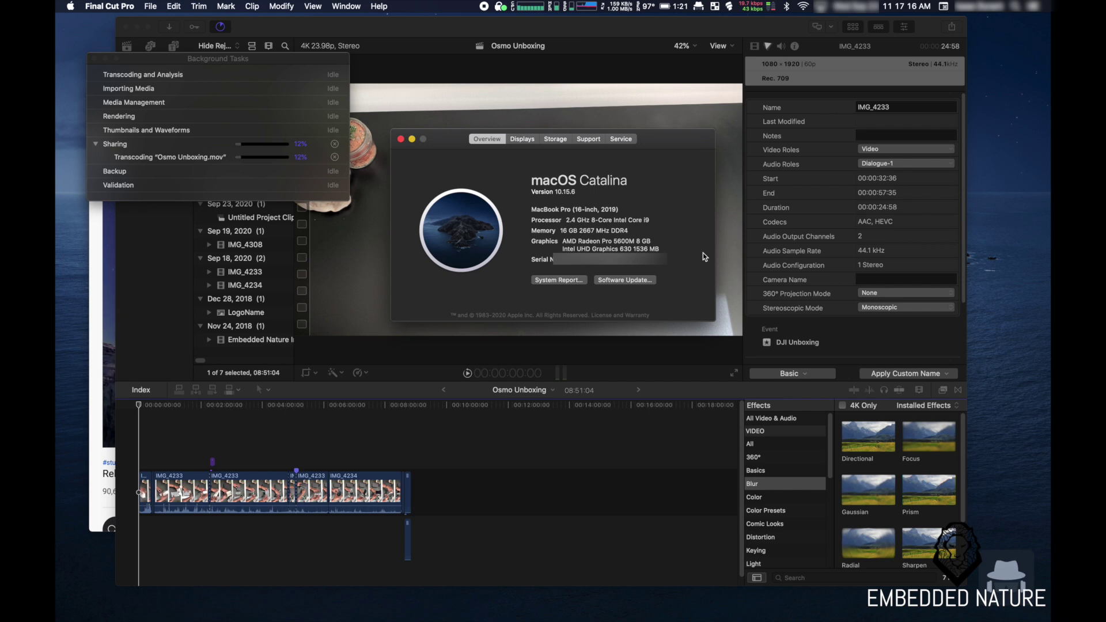
pyautogui.press('super+w')
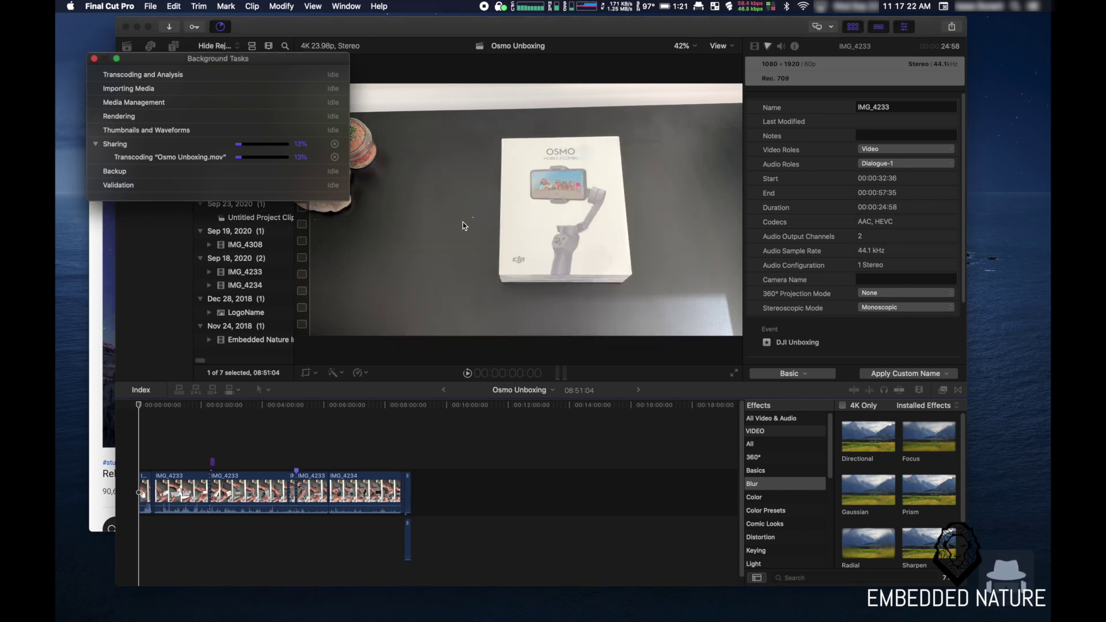
pyautogui.click(520, 9)
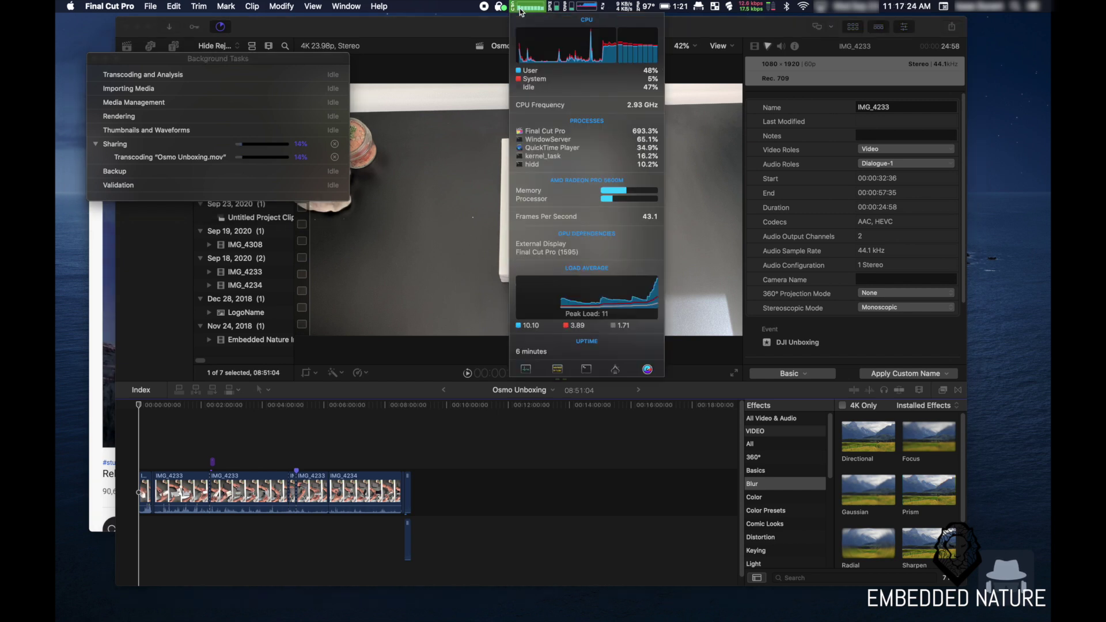
pyautogui.moveTo(586, 193)
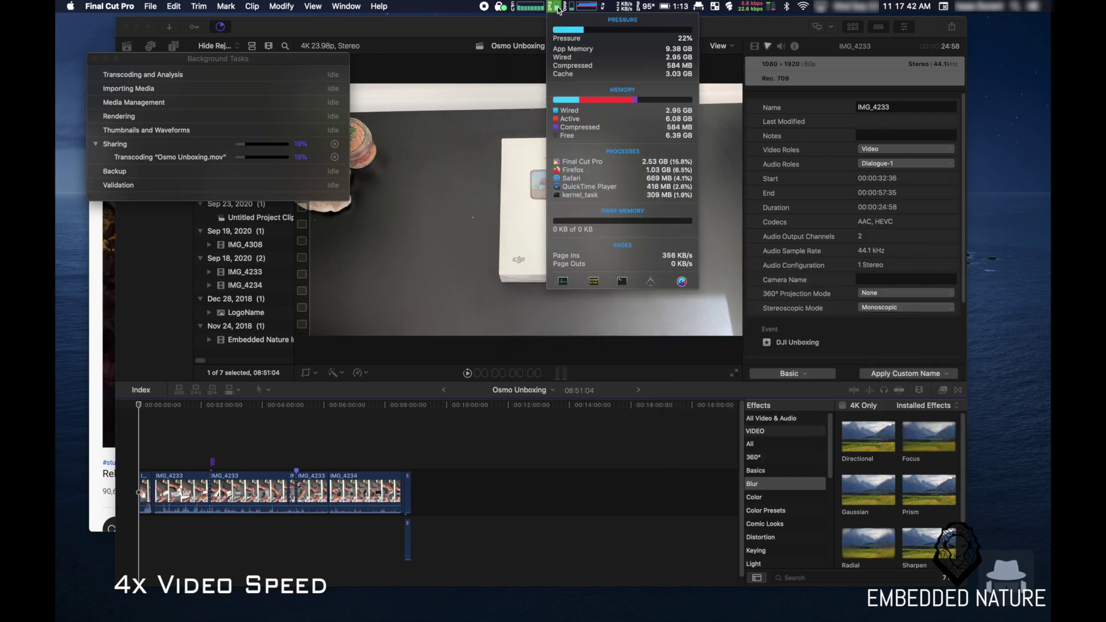
# Dismiss and reopen the iStat CPU and GPU readout to inspect load while the export transcodes
pyautogui.click(544, 224)
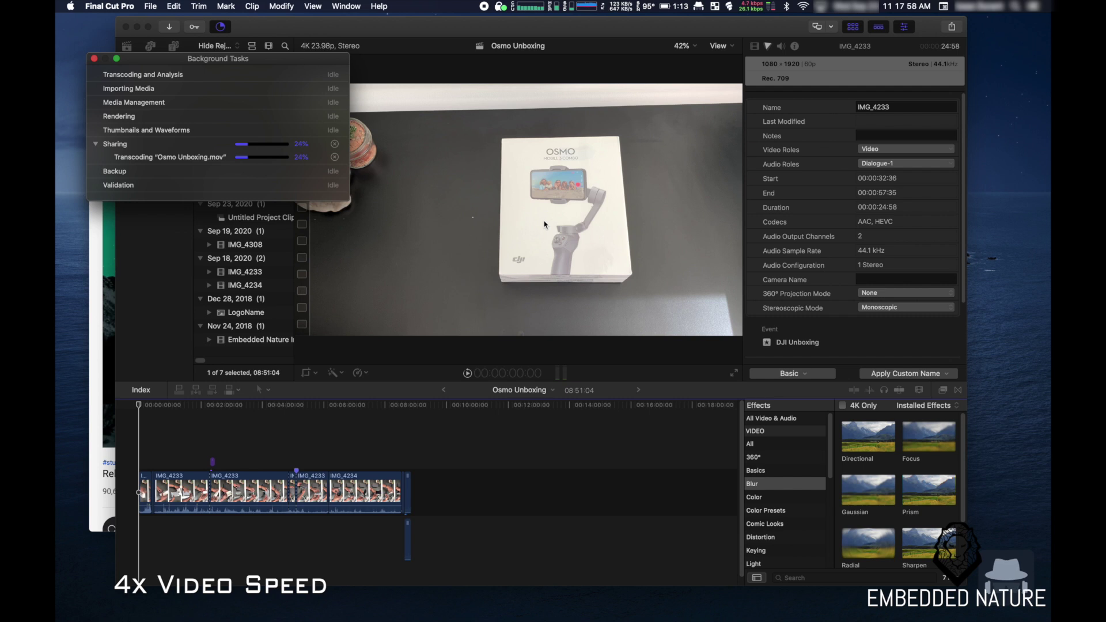
pyautogui.click(527, 6)
pyautogui.moveTo(554, 193)
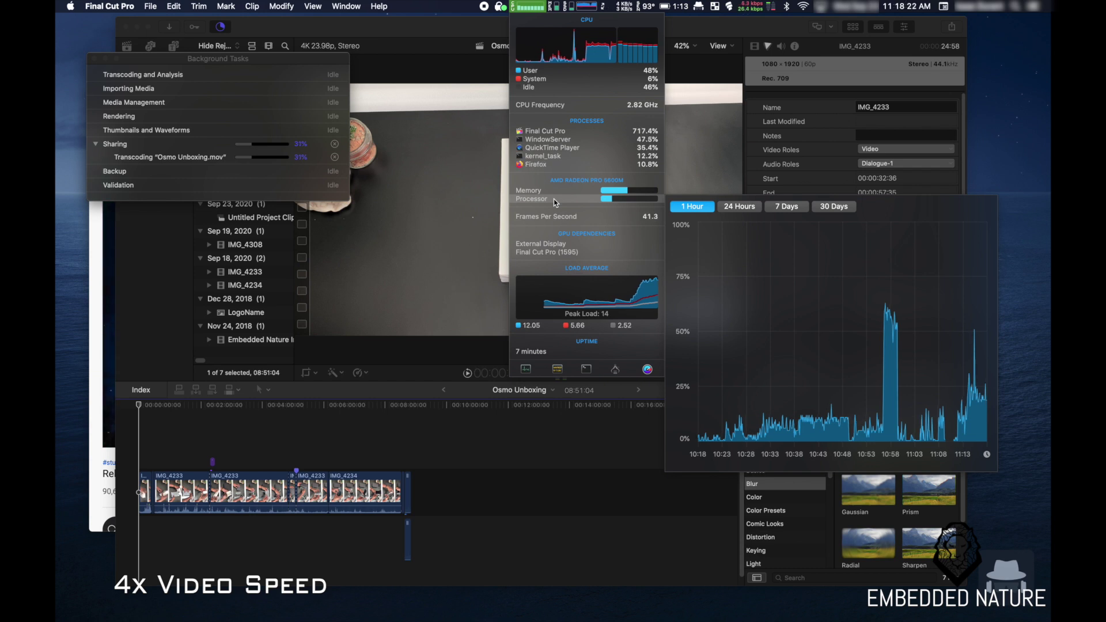
pyautogui.moveTo(576, 290)
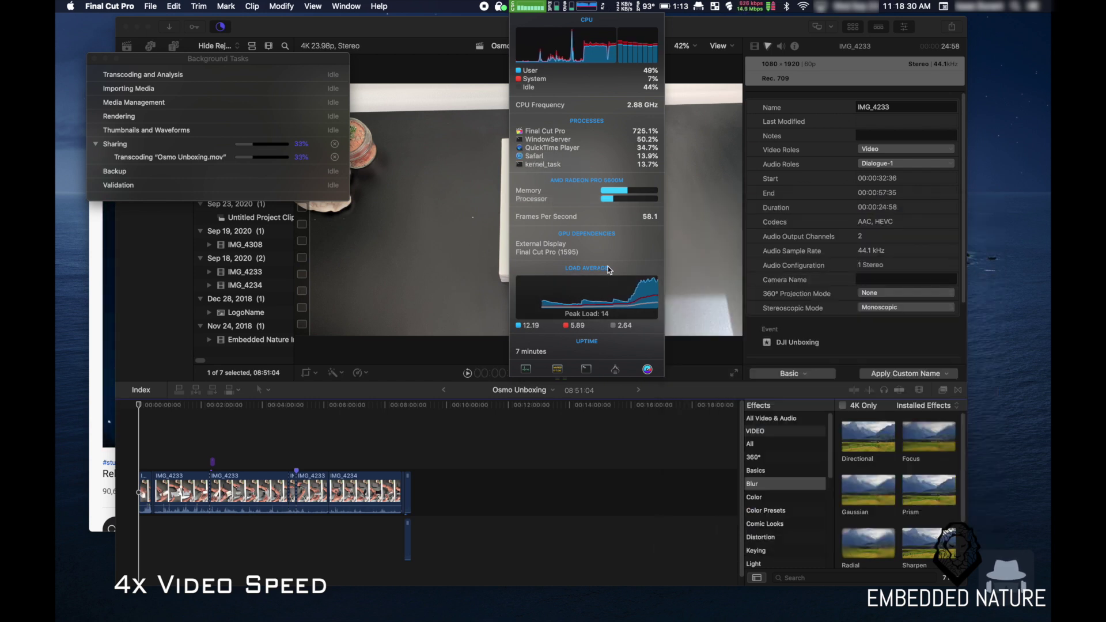
pyautogui.moveTo(557, 9)
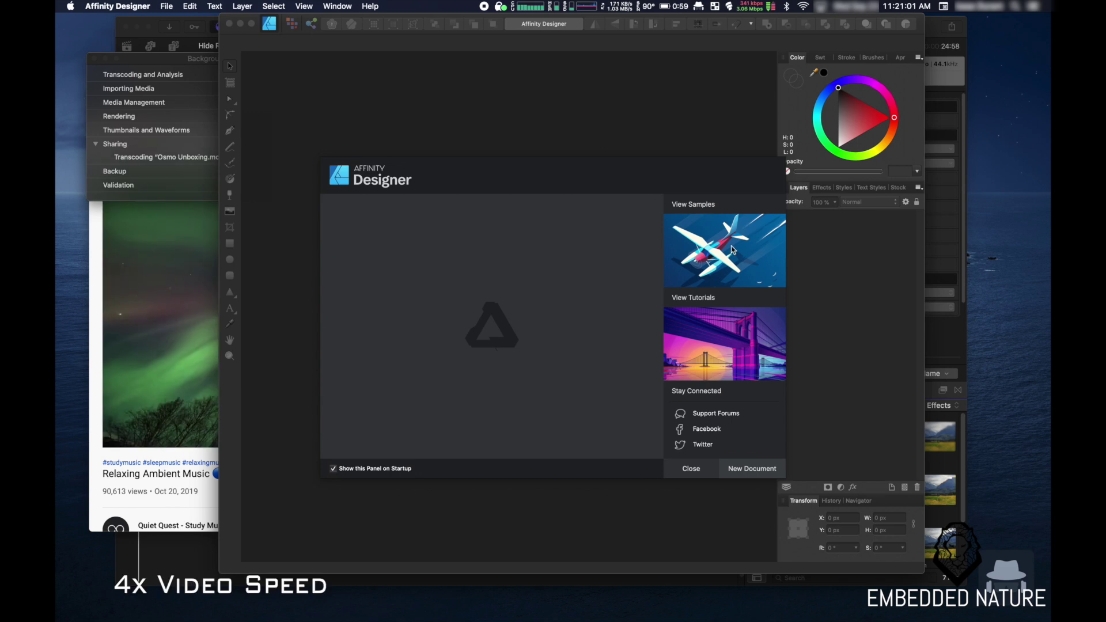
# Download and open the Sea Plane sample, select a wing curve, and check CPU load
pyautogui.click(732, 250)
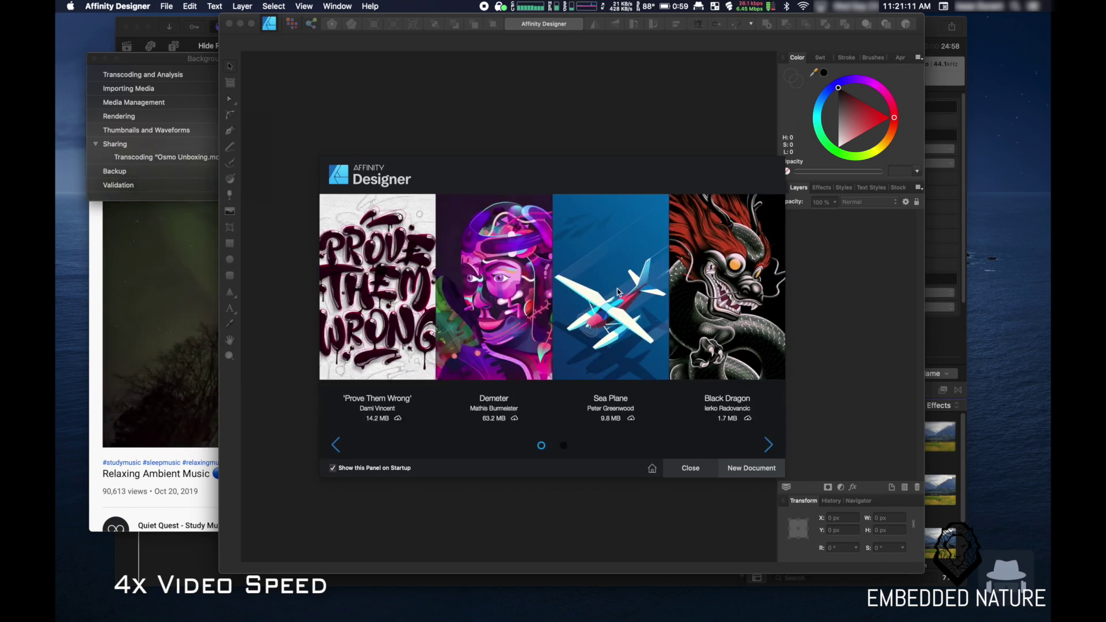
pyautogui.click(614, 322)
pyautogui.click(614, 323)
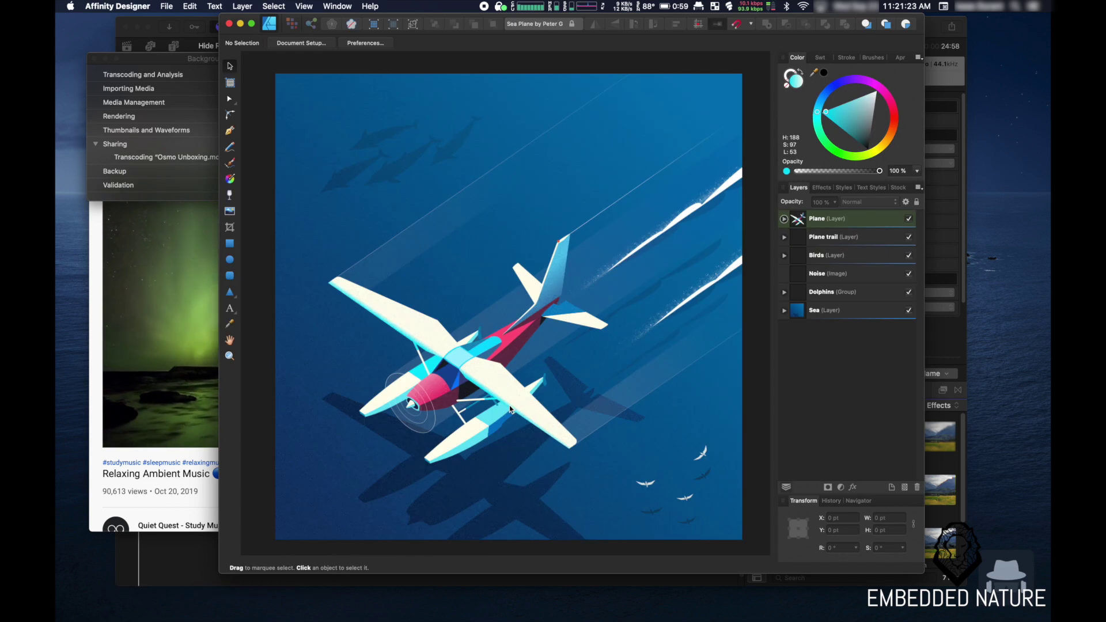
pyautogui.click(504, 392)
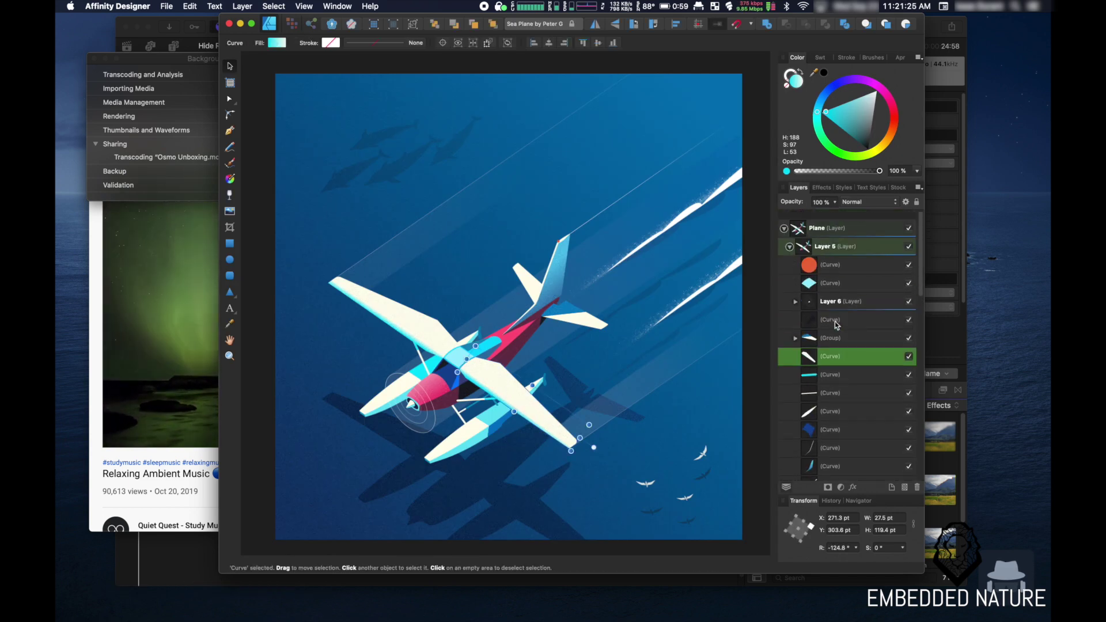
pyautogui.click(538, 11)
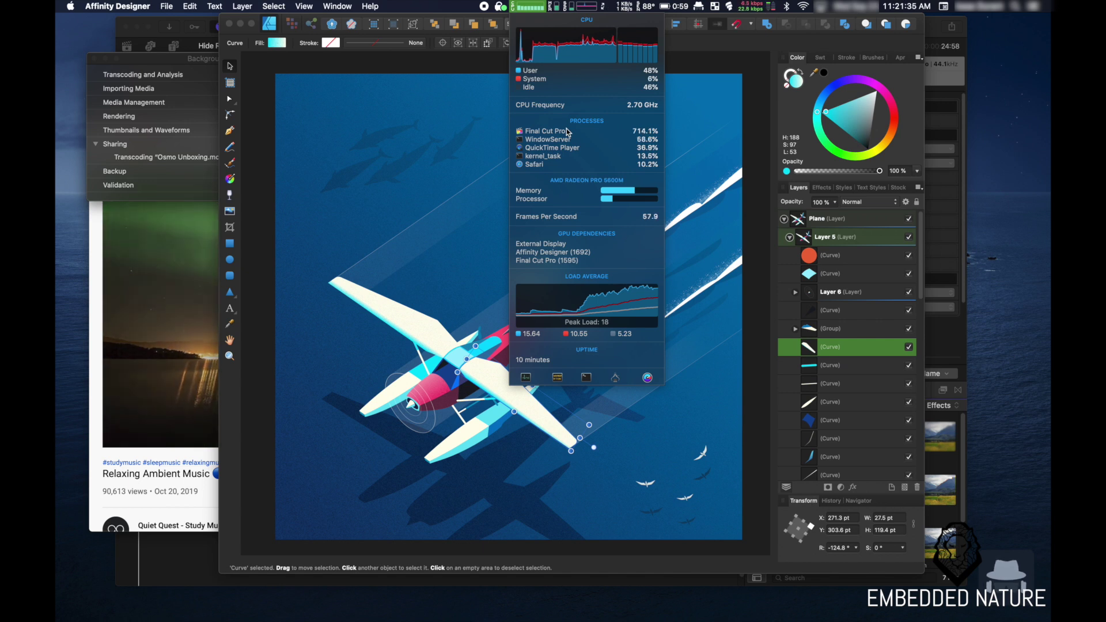
pyautogui.moveTo(558, 90)
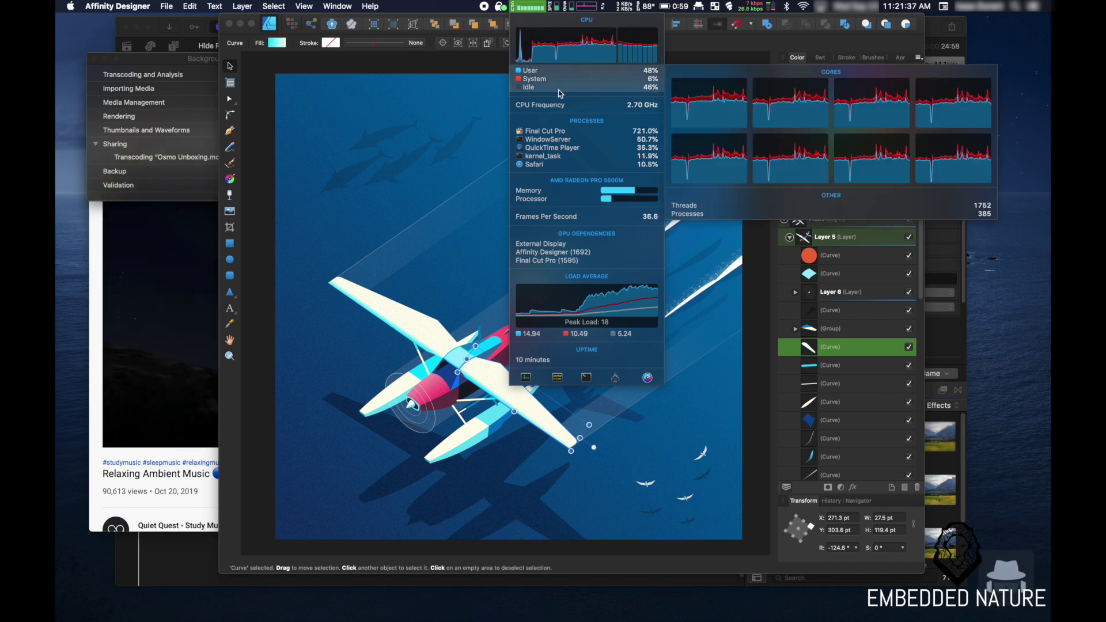
pyautogui.moveTo(565, 199)
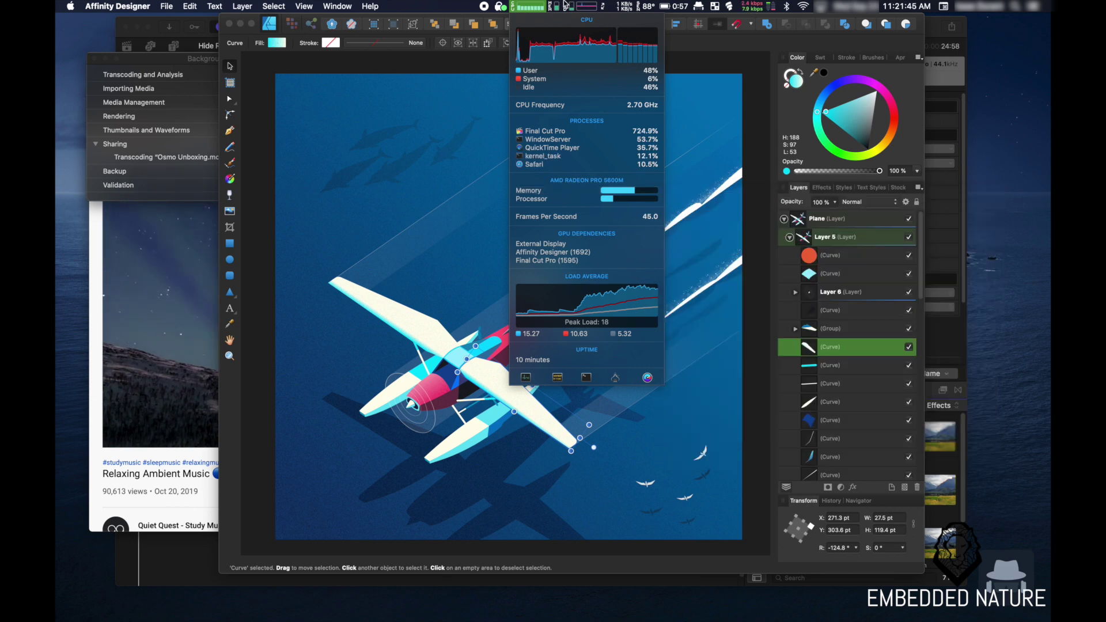
pyautogui.moveTo(560, 8)
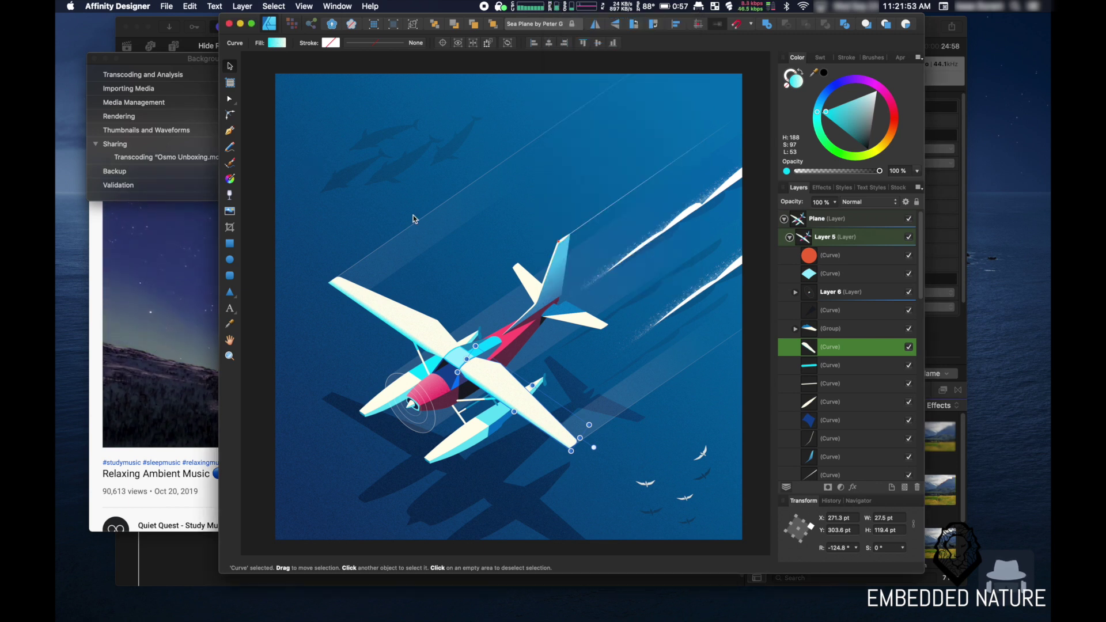
pyautogui.click(467, 322)
# Move one wing up-left, the thin white line below the tail, and another wing up-left
pyautogui.click(490, 385)
pyautogui.moveTo(490, 385); pyautogui.dragTo(459, 290)
pyautogui.moveTo(549, 280); pyautogui.dragTo(575, 340)
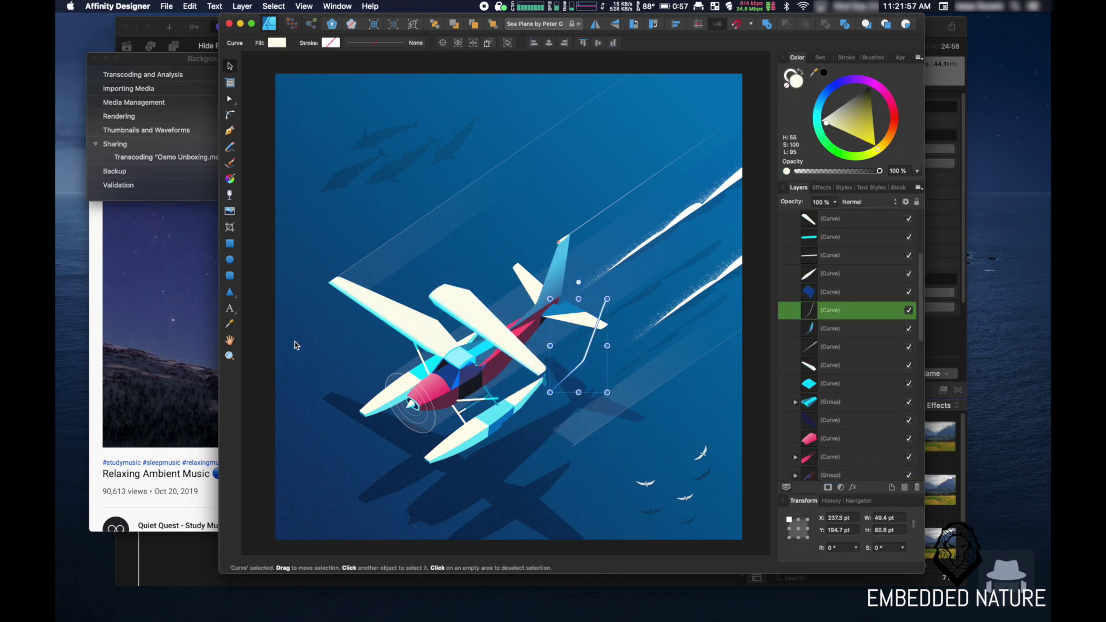
pyautogui.moveTo(360, 302); pyautogui.dragTo(308, 292)
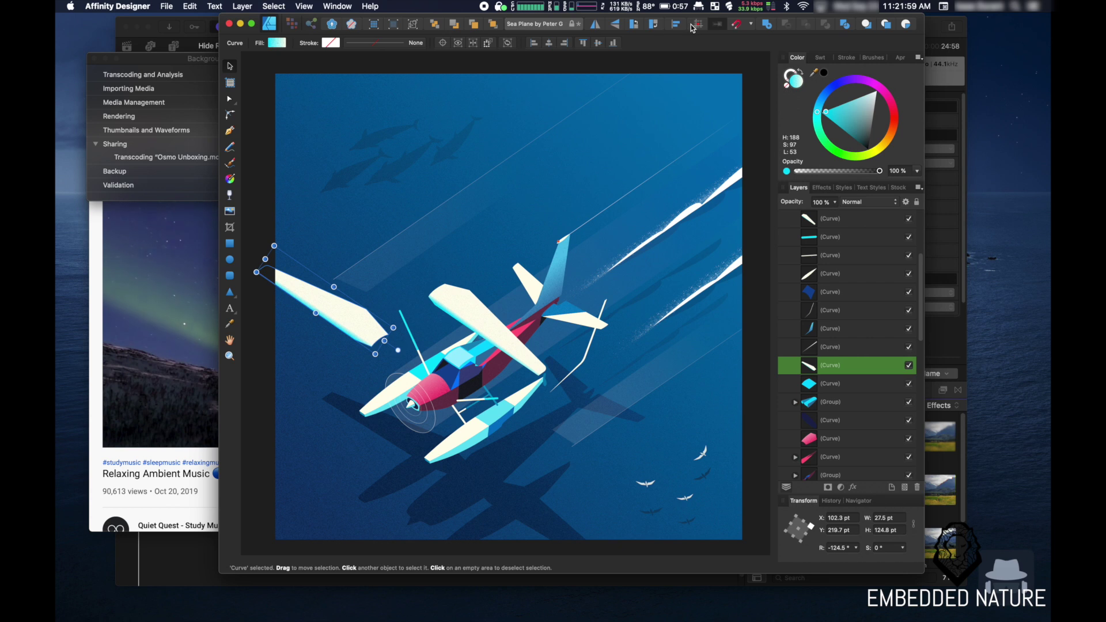
# Check the Osmo Unboxing export progress, then select the contrail in the illustration
pyautogui.click(169, 50)
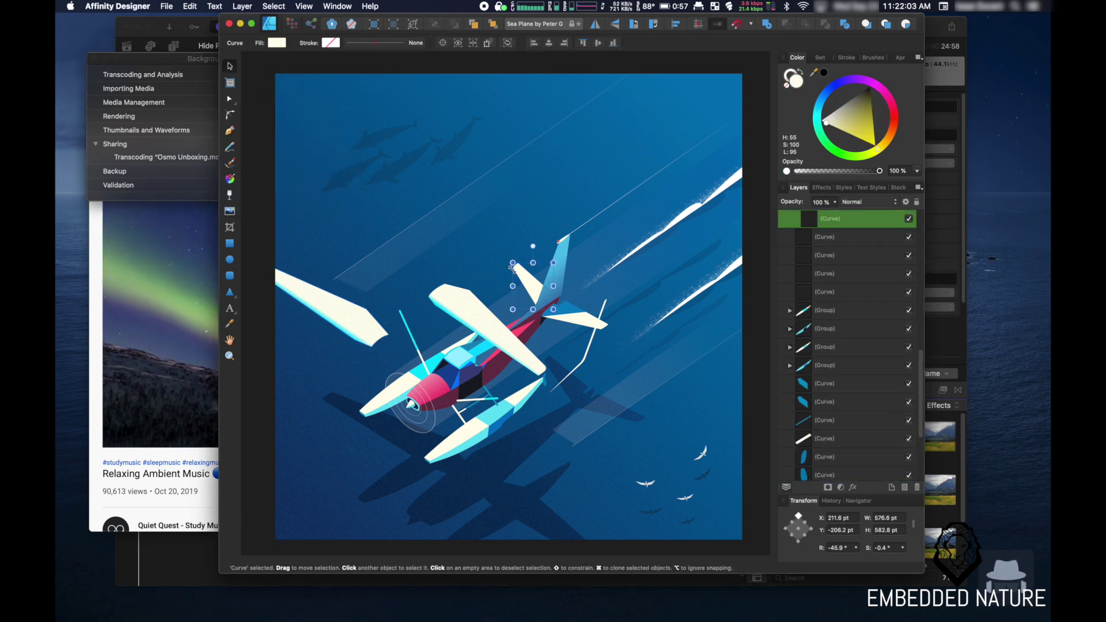
pyautogui.click(161, 136)
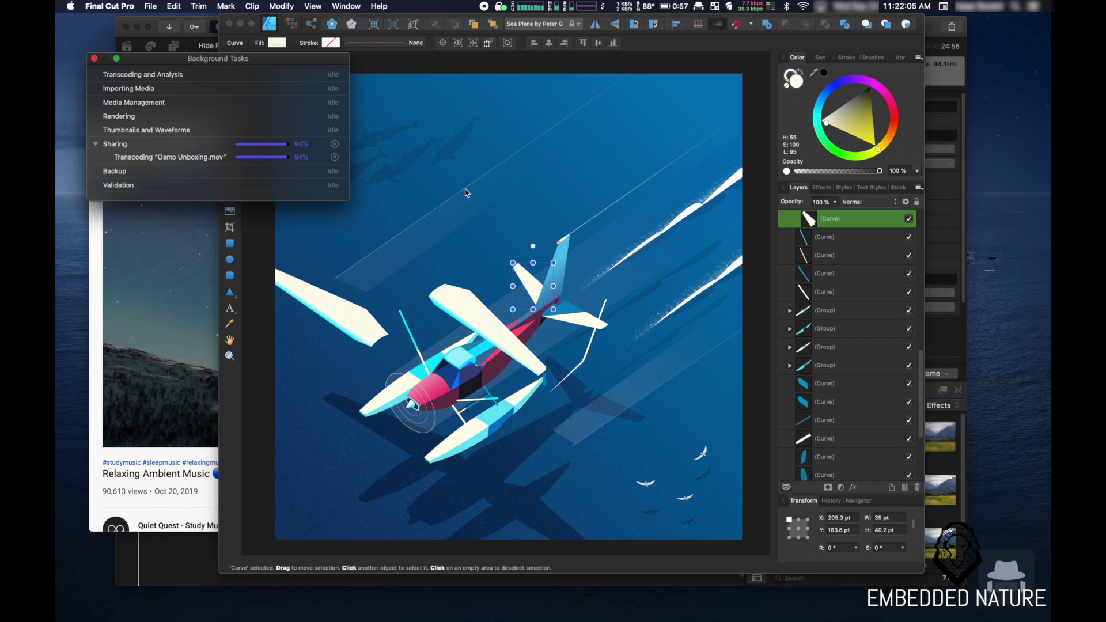
pyautogui.click(692, 304)
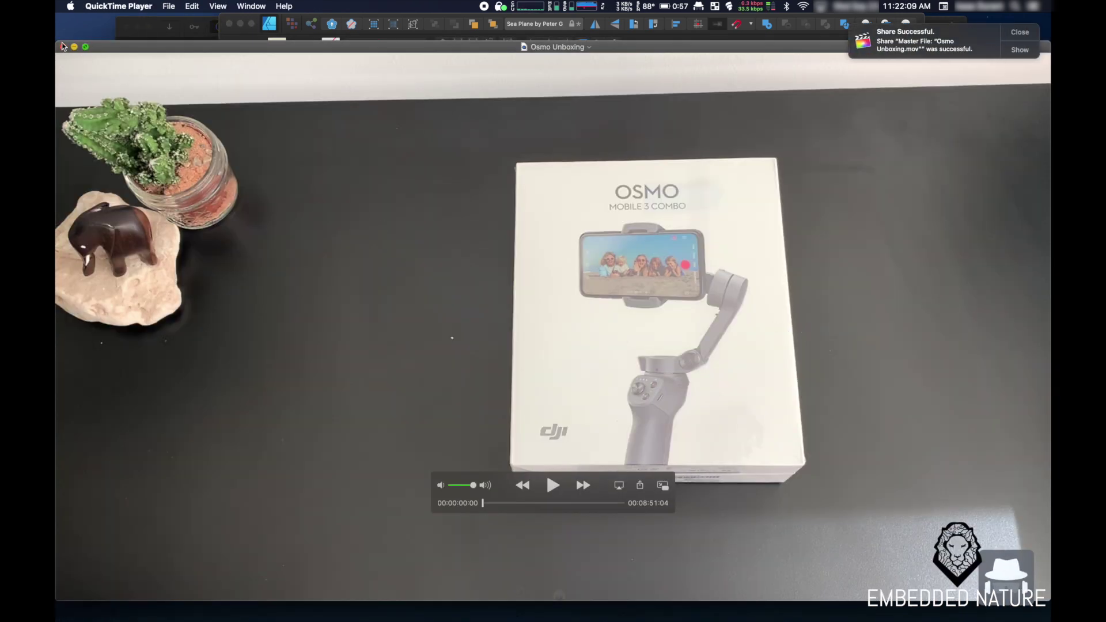
# Shrink the QuickTime video window, close Final Cut's Background Tasks list, and move the player up-left
pyautogui.moveTo(58, 39); pyautogui.dragTo(300, 179)
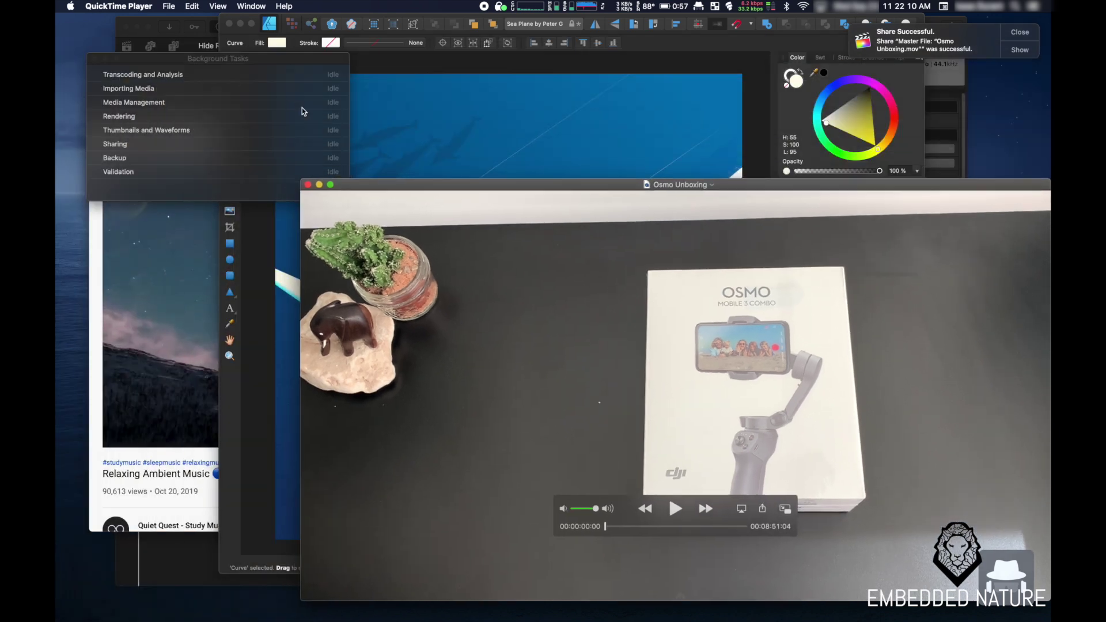
pyautogui.click(94, 60)
pyautogui.moveTo(519, 184); pyautogui.dragTo(373, 112)
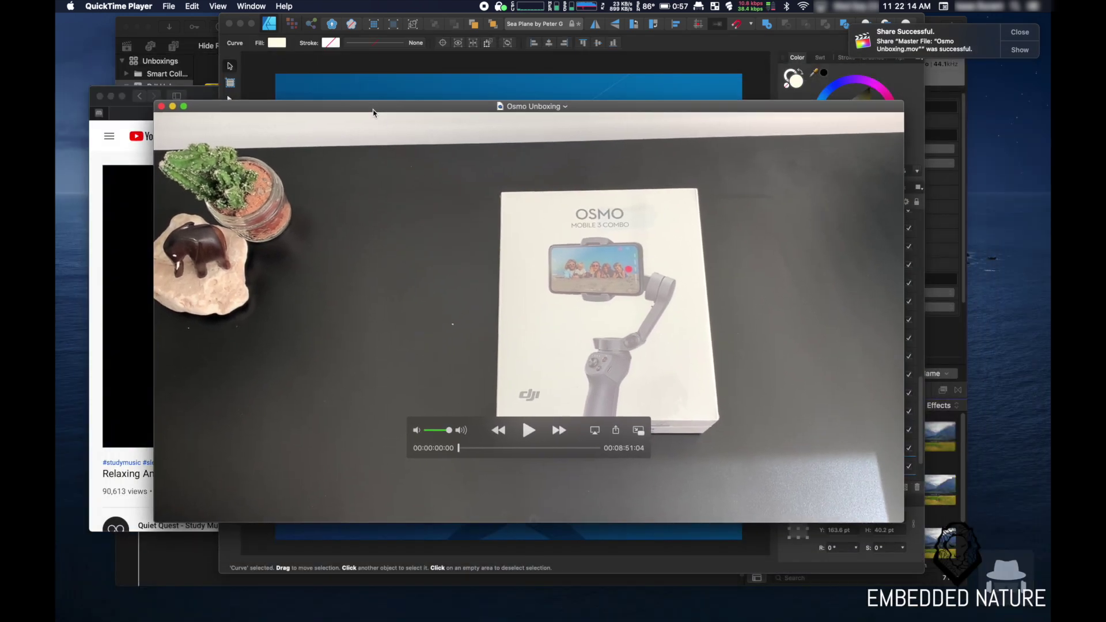
# Check iStat CPU usage during Osmo Unboxing playback, then quit QuickTime Player
pyautogui.click(530, 12)
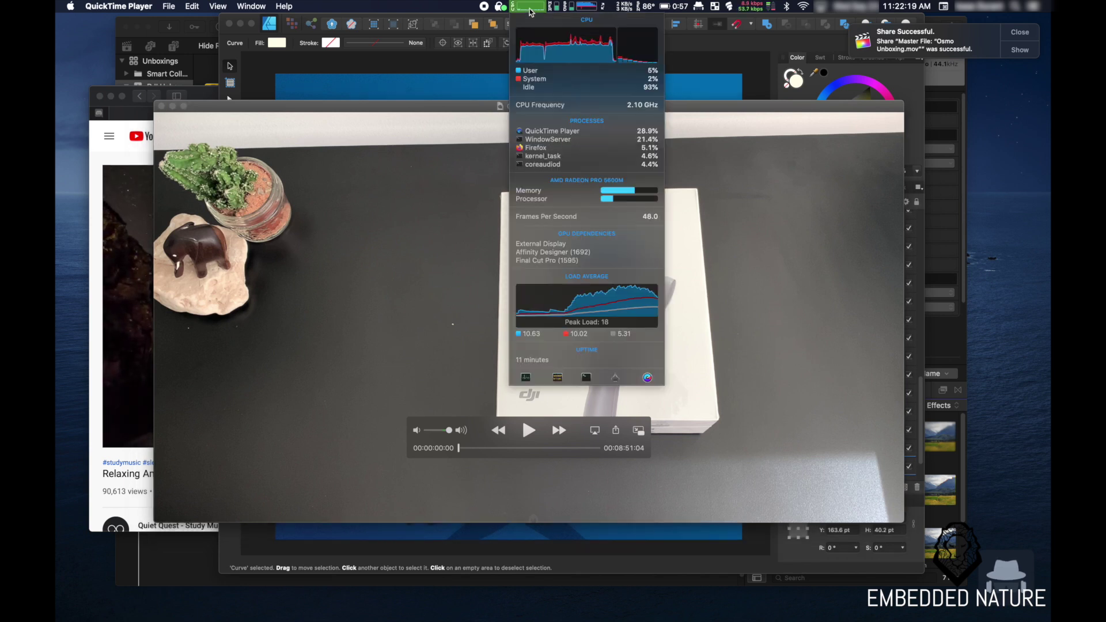
pyautogui.click(691, 50)
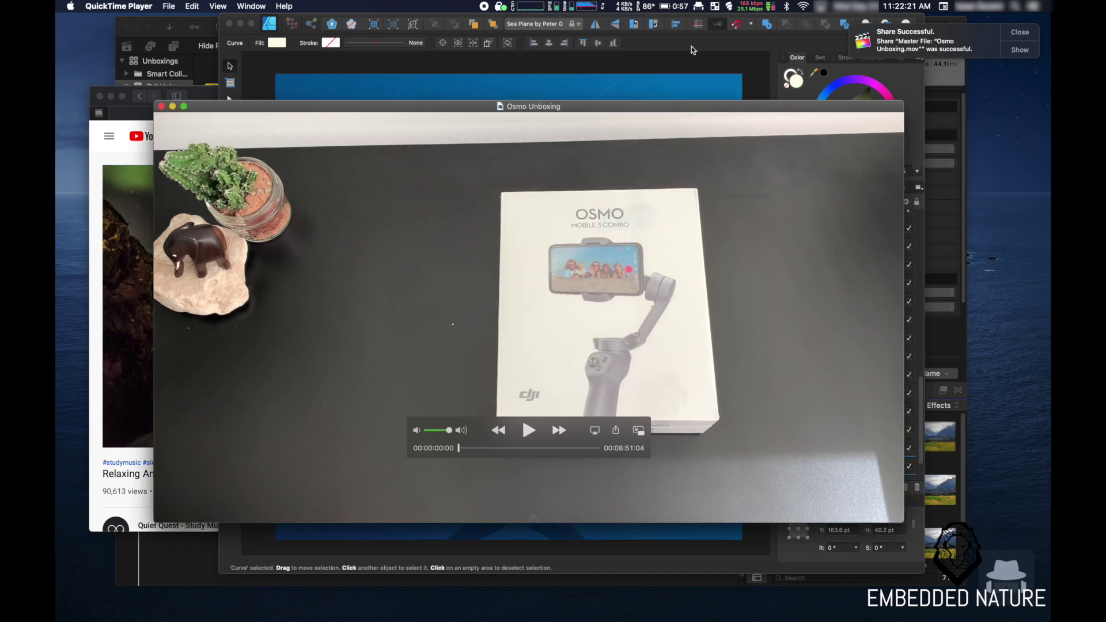
pyautogui.press('super+q')
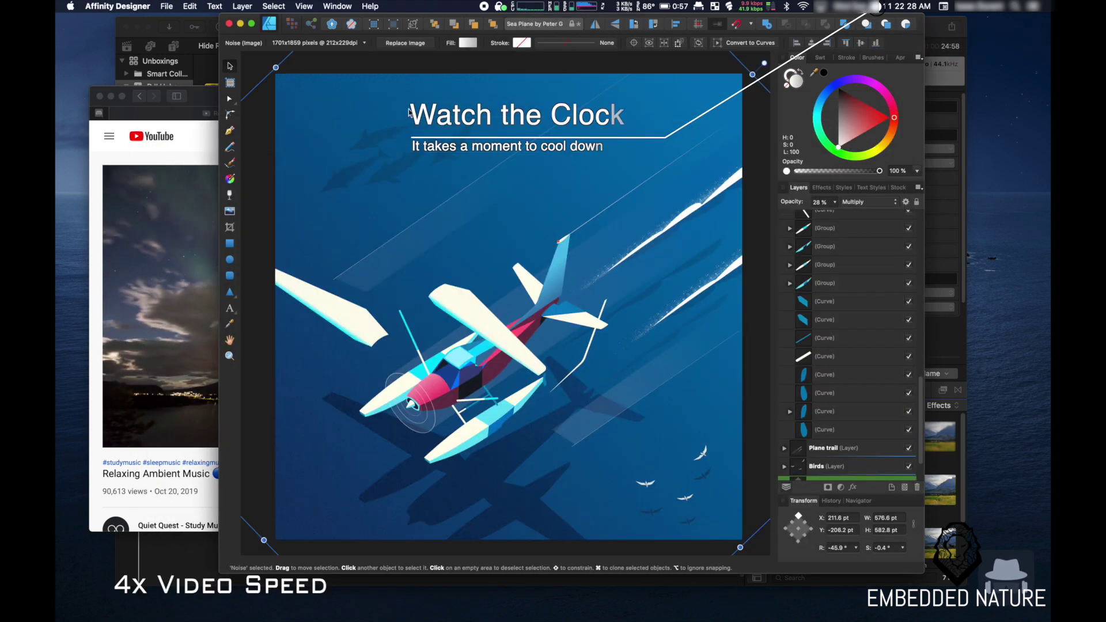
# Review iStat CPU and GPU usage, then drag Affinity Designer's Sea Plane window down and right
pyautogui.click(529, 6)
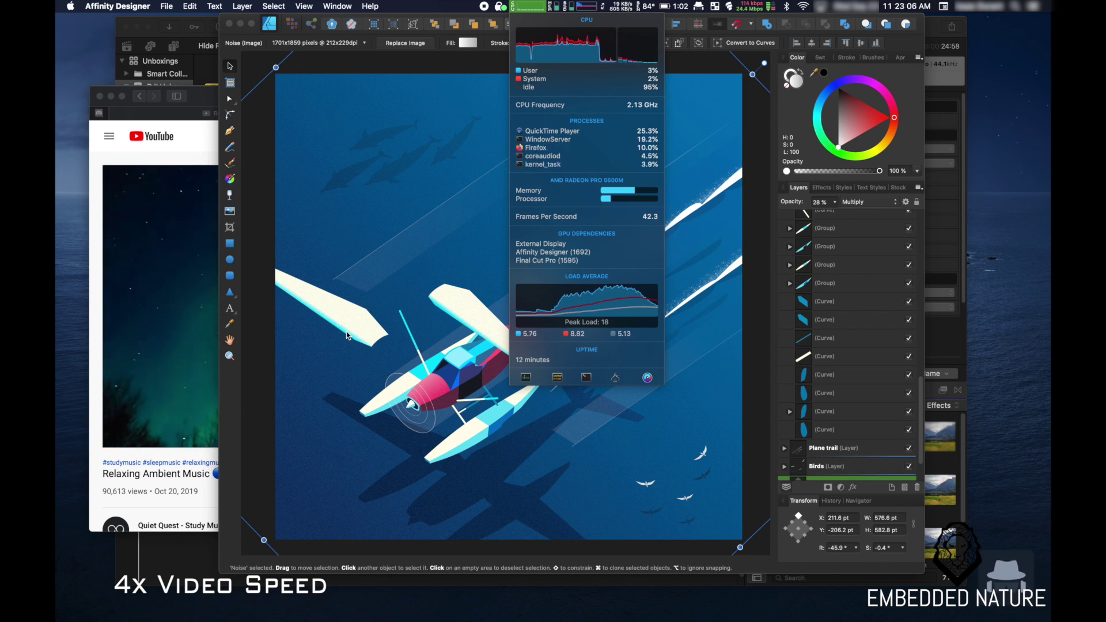
pyautogui.press('super+Tab')
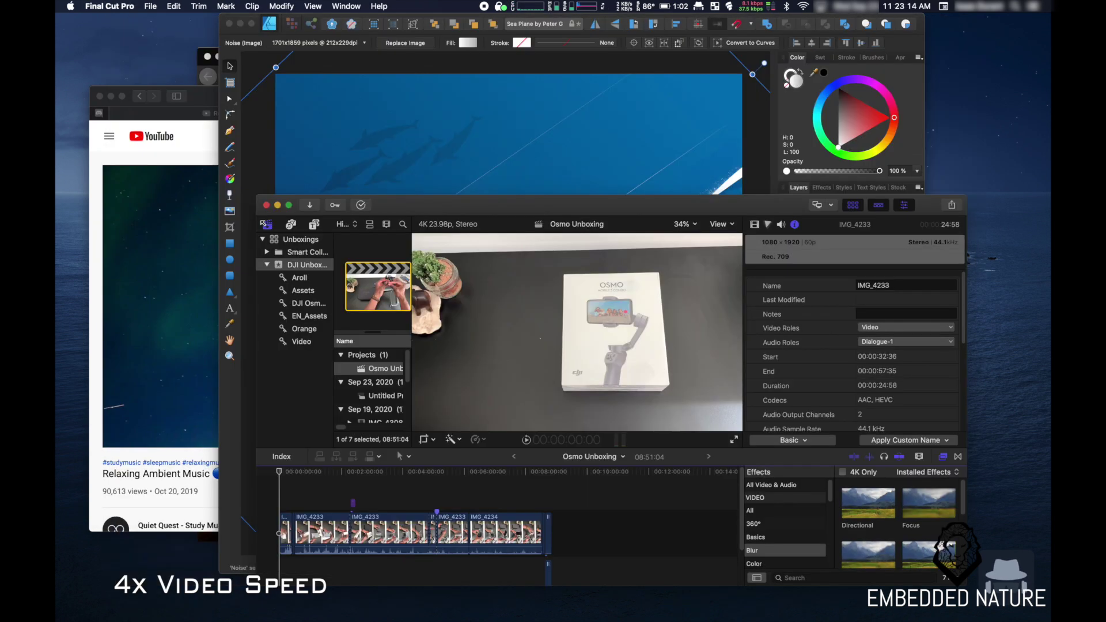
pyautogui.click(604, 142)
pyautogui.click(529, 6)
pyautogui.moveTo(634, 192)
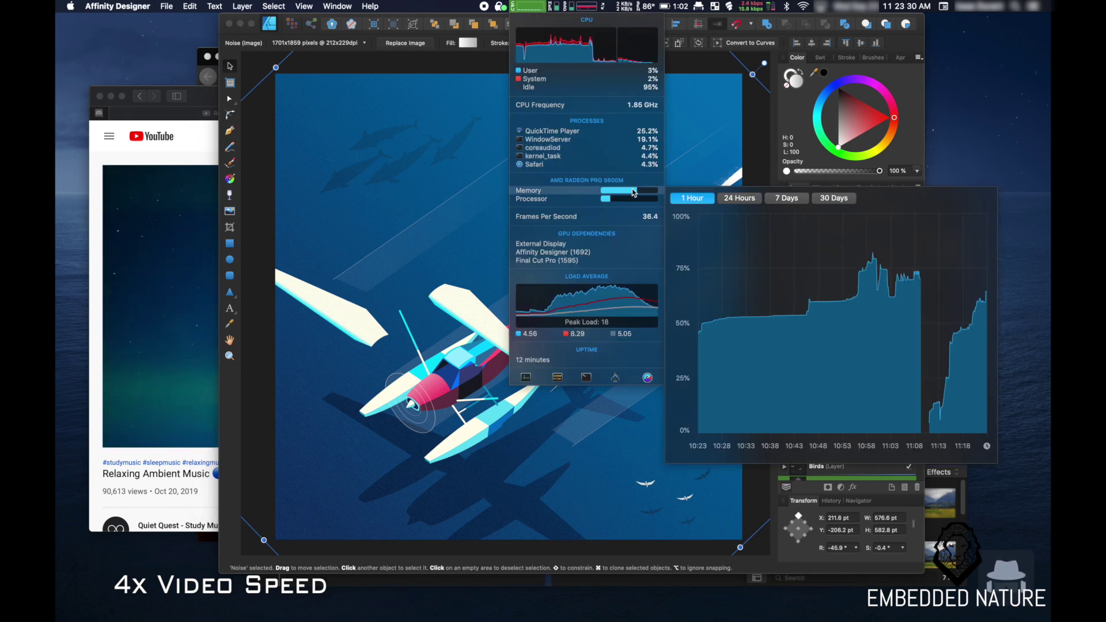
pyautogui.click(377, 189)
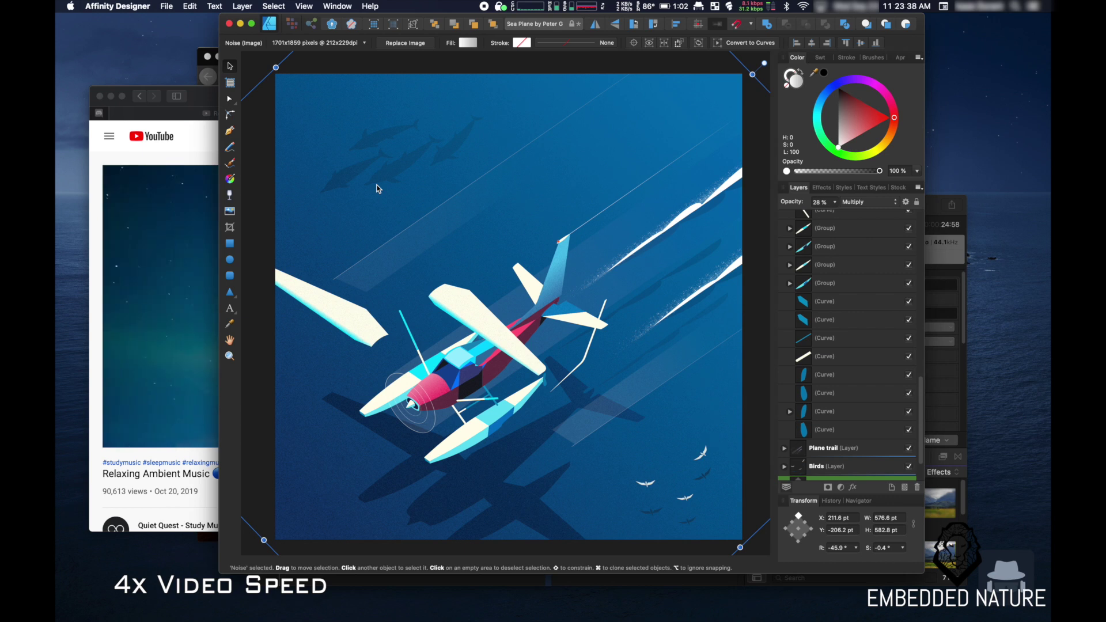
pyautogui.moveTo(236, 17); pyautogui.dragTo(417, 84)
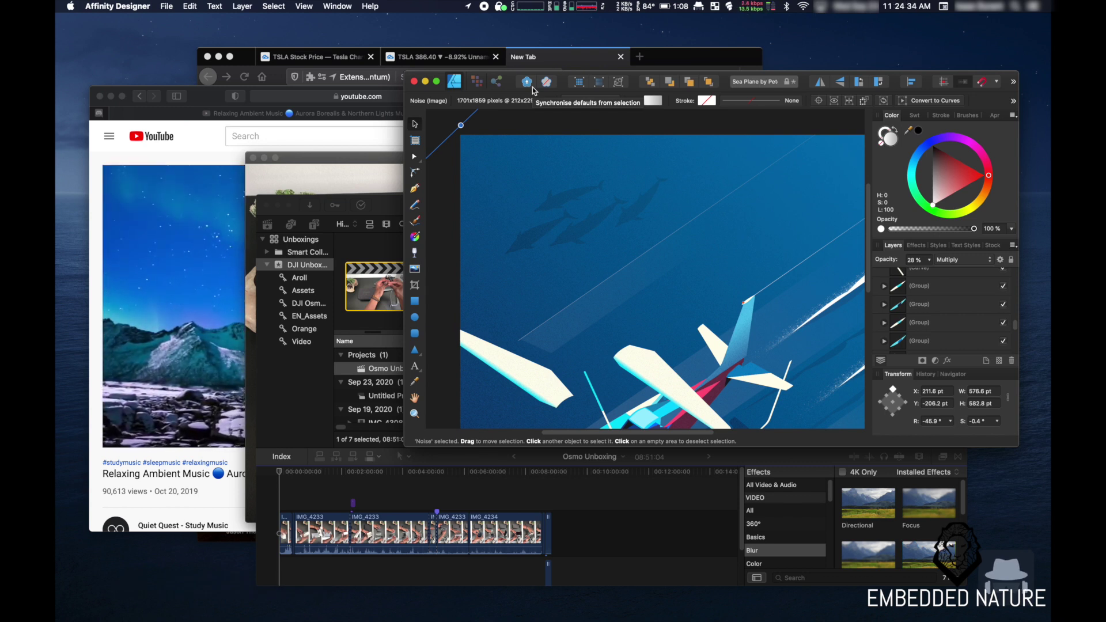
pyautogui.click(531, 13)
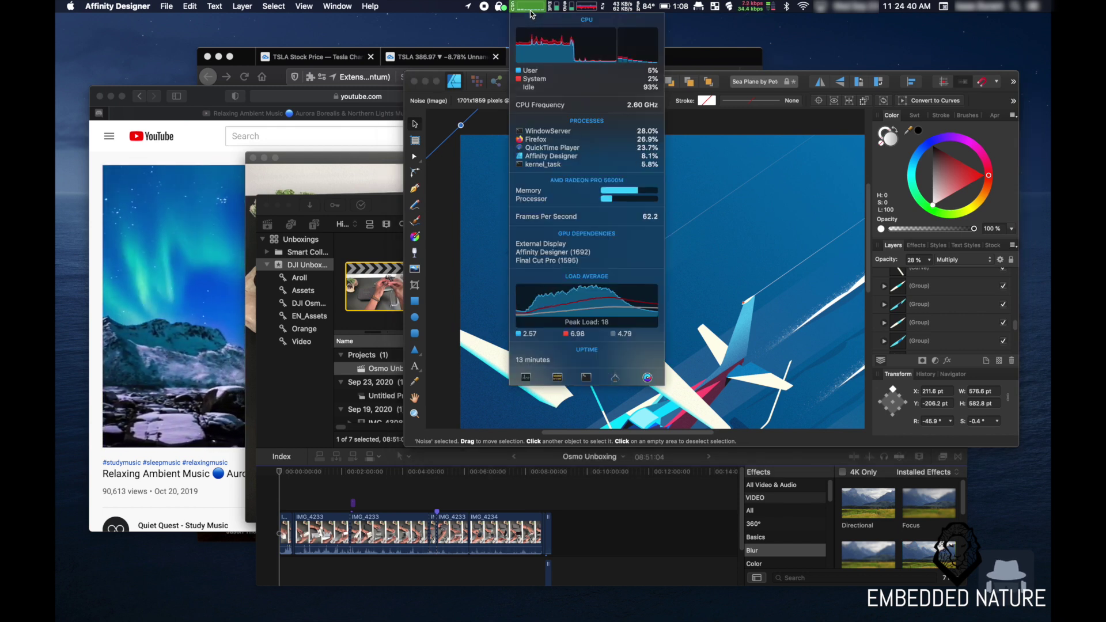
pyautogui.moveTo(589, 316)
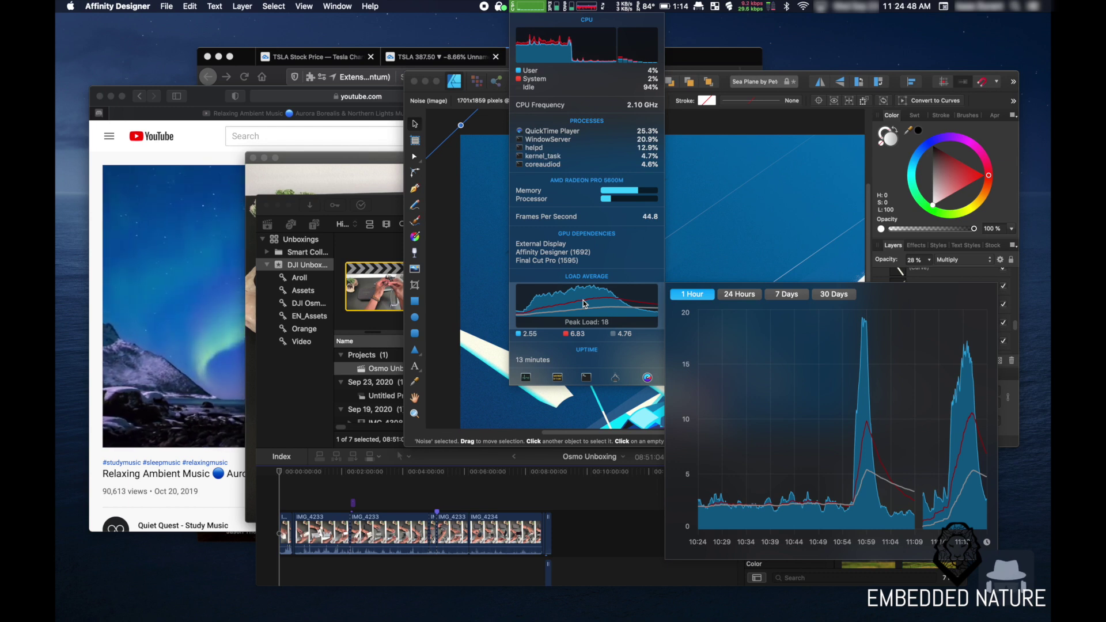
pyautogui.click(731, 7)
pyautogui.click(731, 7)
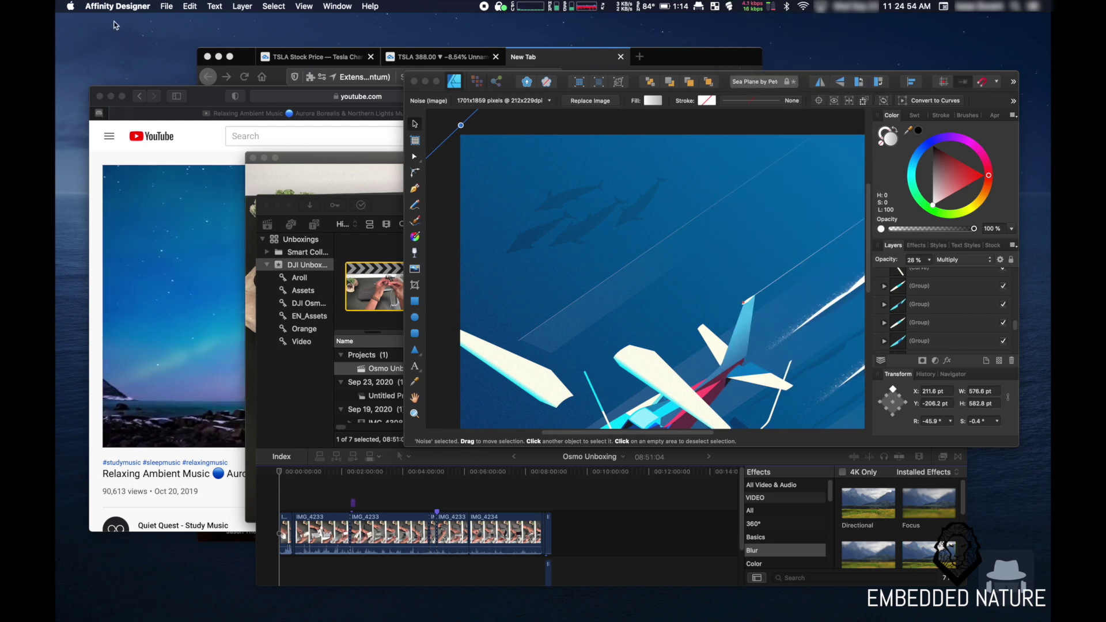
pyautogui.click(69, 10)
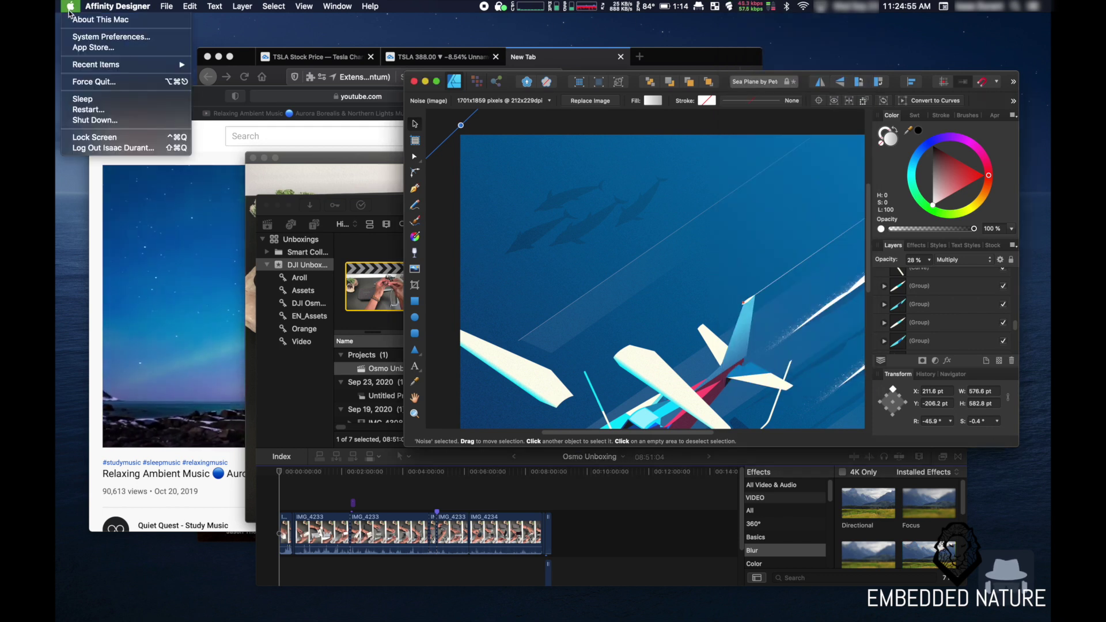
pyautogui.click(92, 81)
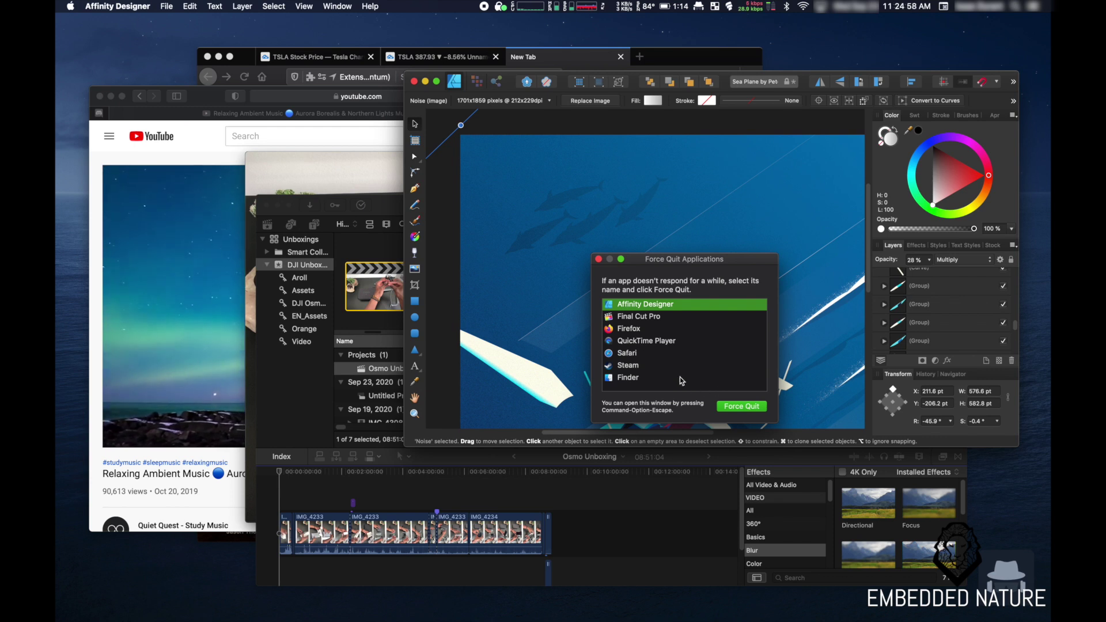
pyautogui.click(598, 259)
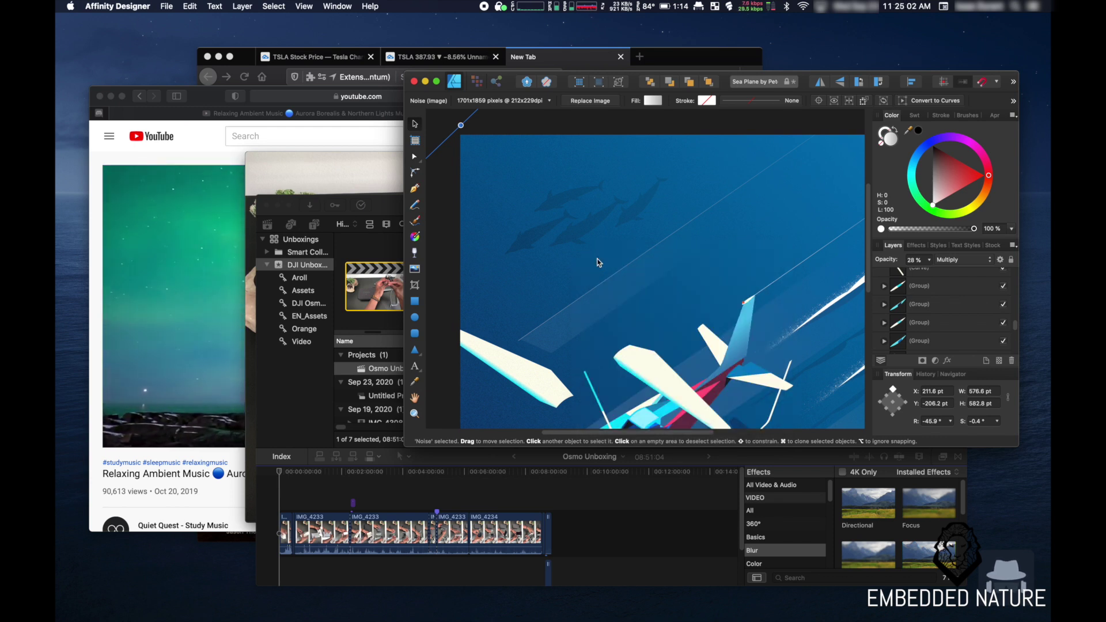
pyautogui.click(522, 8)
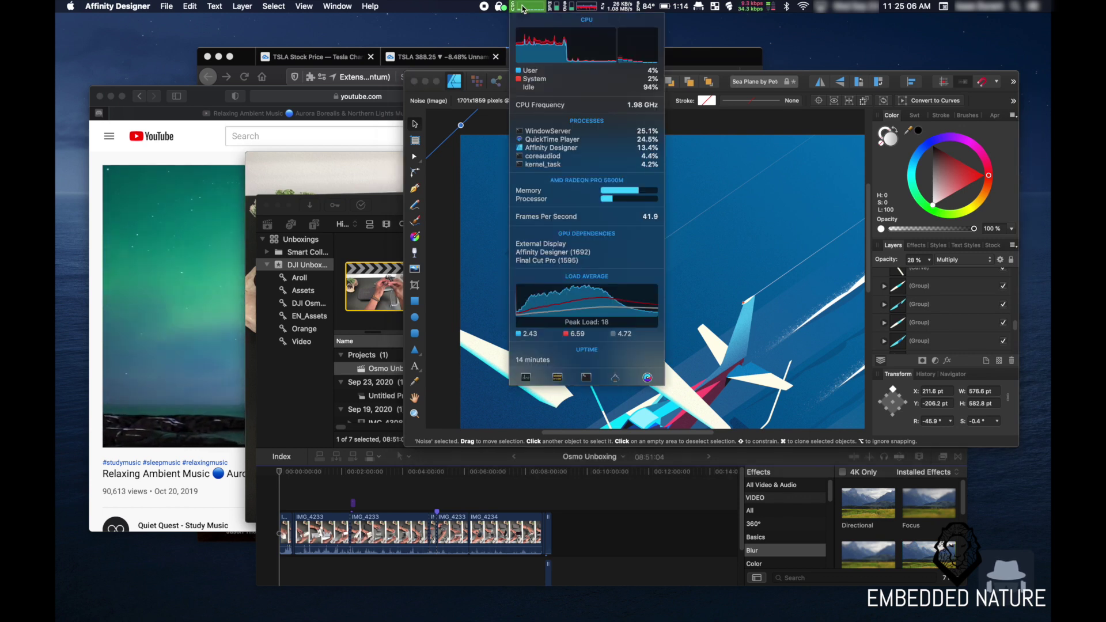
pyautogui.click(523, 8)
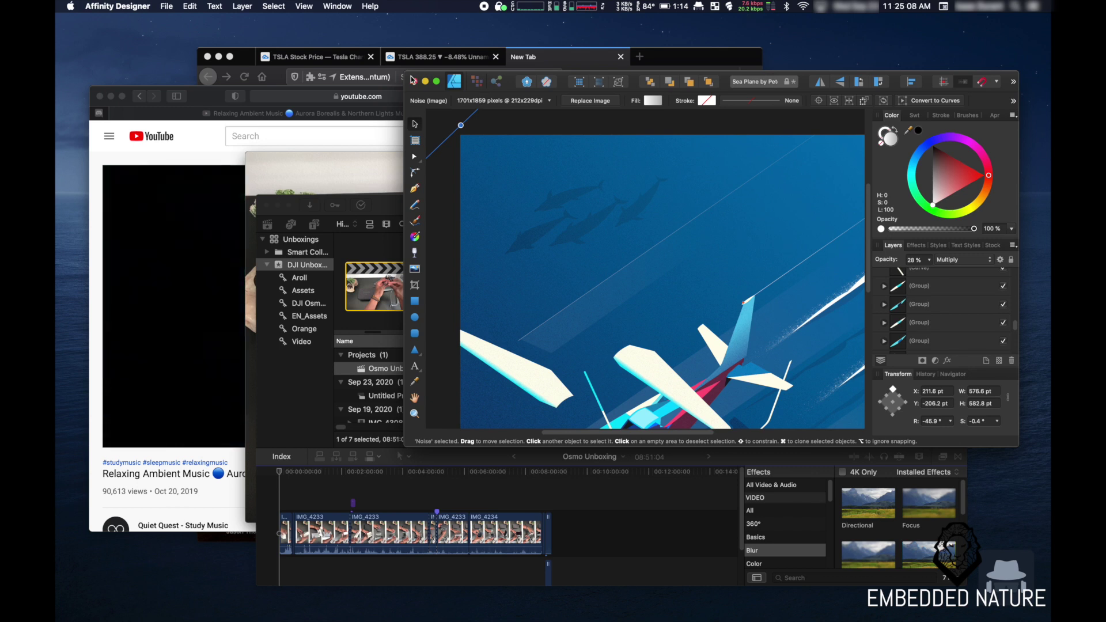
pyautogui.moveTo(412, 74); pyautogui.dragTo(407, 74)
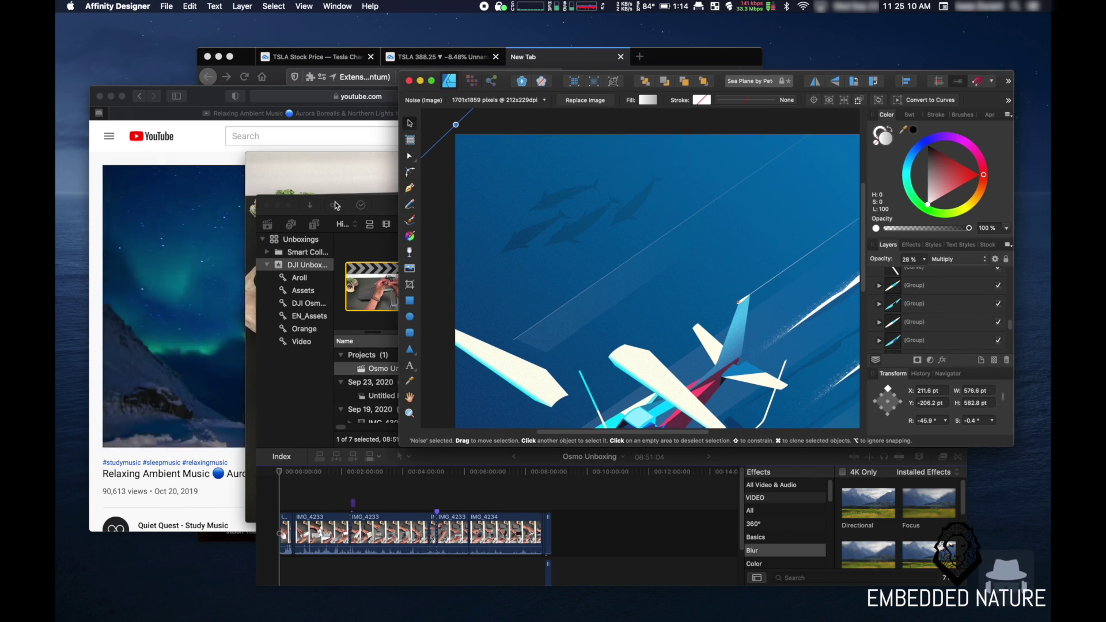
# Check iStat memory usage, then close Final Cut Pro's Osmo Unboxing editing window
pyautogui.click(394, 206)
pyautogui.click(560, 7)
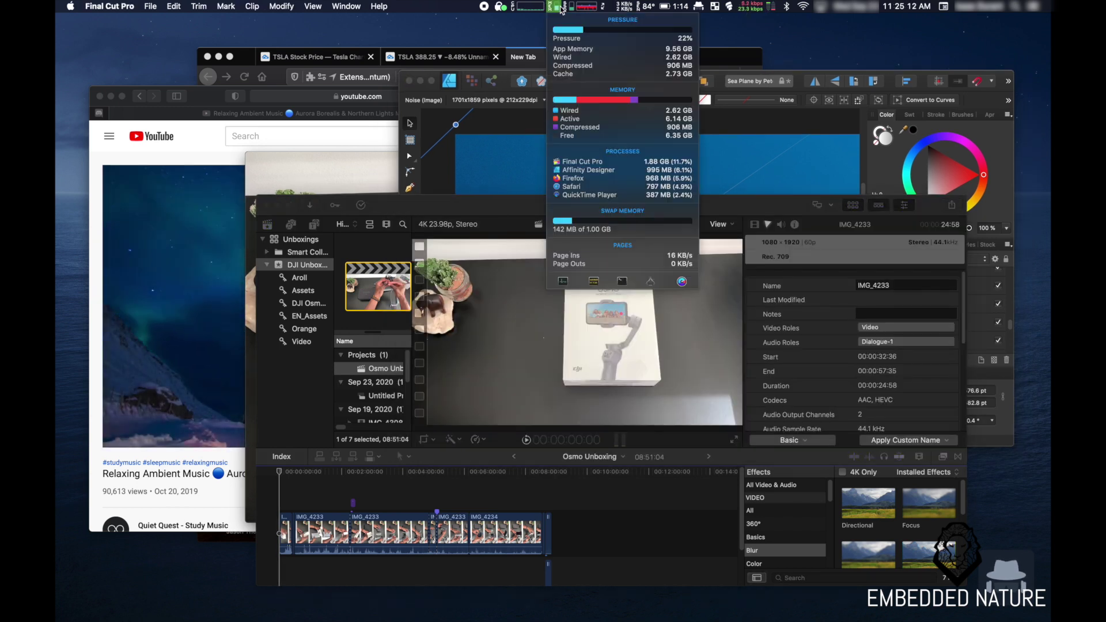
pyautogui.click(341, 224)
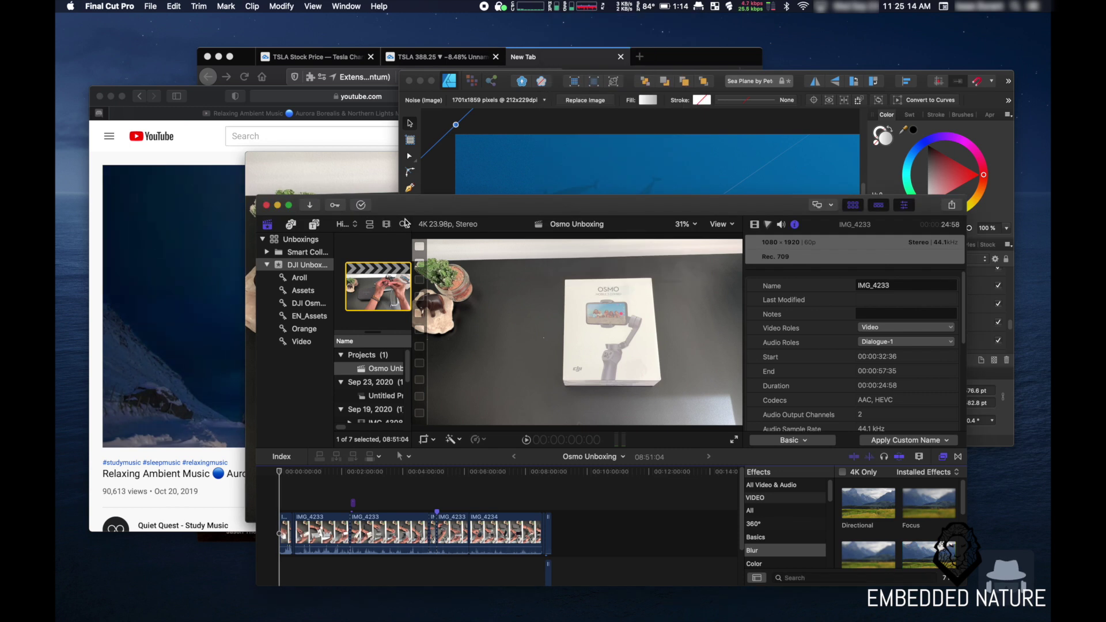
pyautogui.click(267, 206)
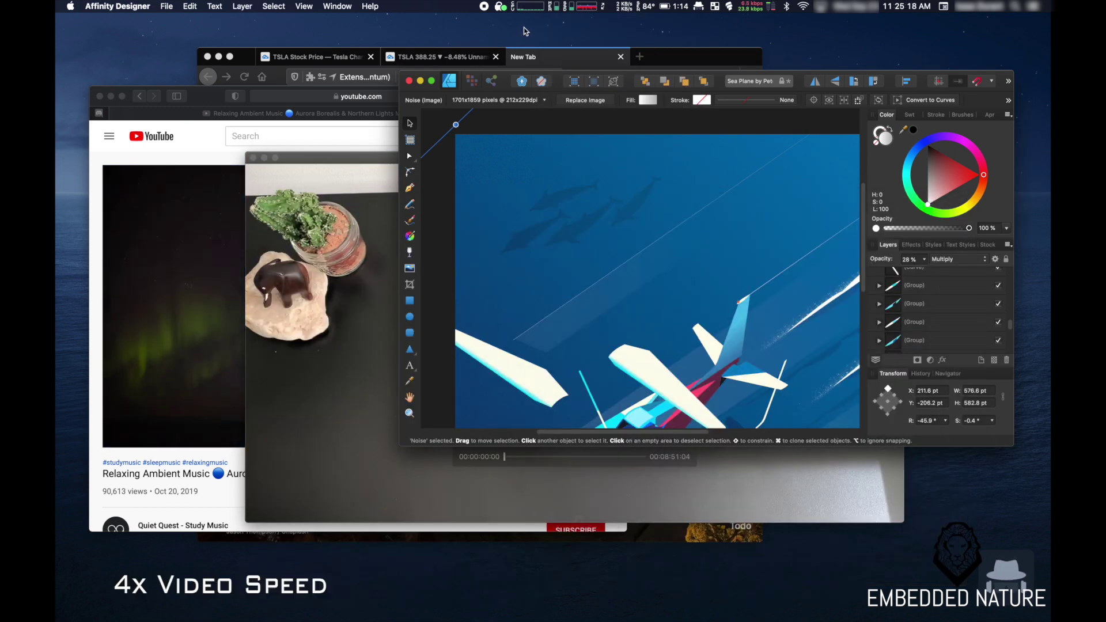
# Glance at iStat CPU usage, then zoom out to fit the whole Sea Plane artwork
pyautogui.click(530, 7)
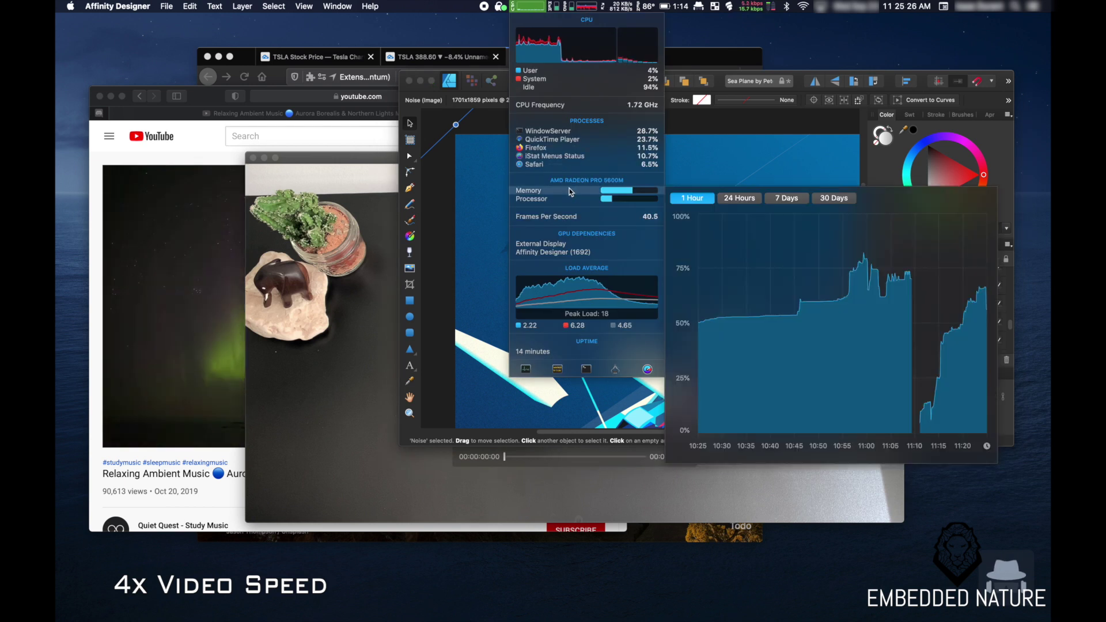
pyautogui.click(719, 83)
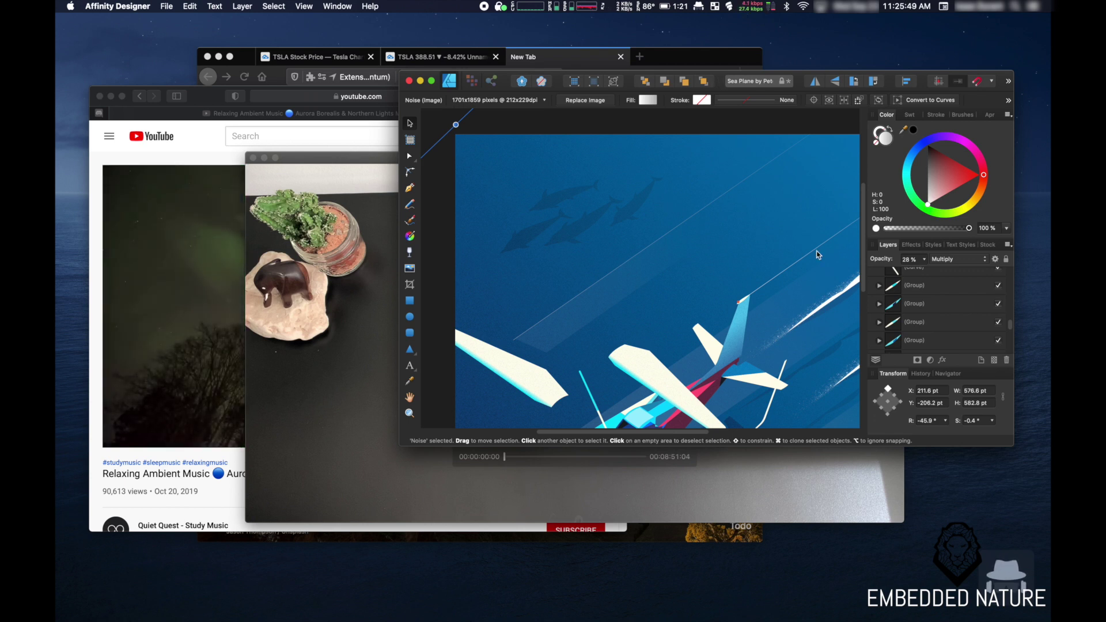
pyautogui.scroll(-5, 818, 257)
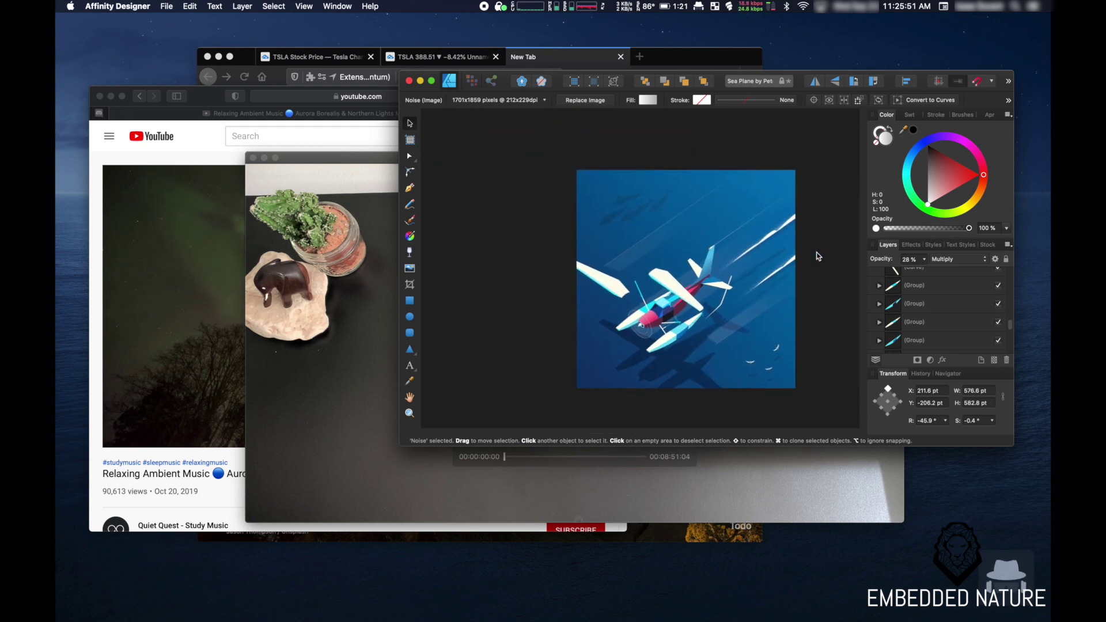
pyautogui.scroll(-2, 818, 256)
pyautogui.scroll(2, 544, 199)
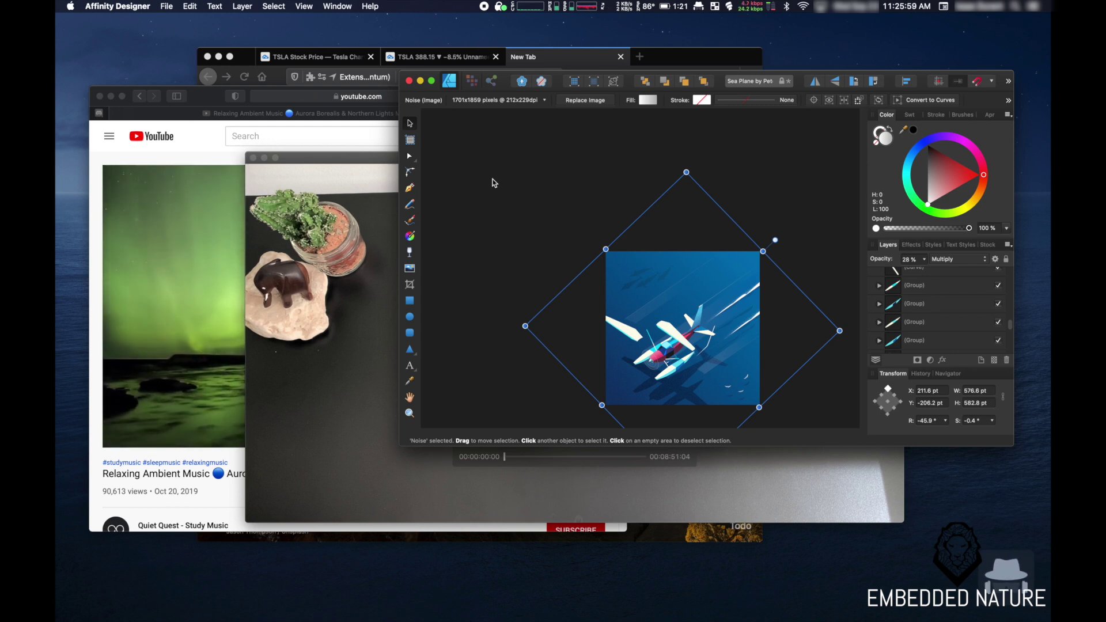
# Close the Sea Plane document, Osmo Unboxing video, Firefox with its three tabs, and YouTube window
pyautogui.click(409, 81)
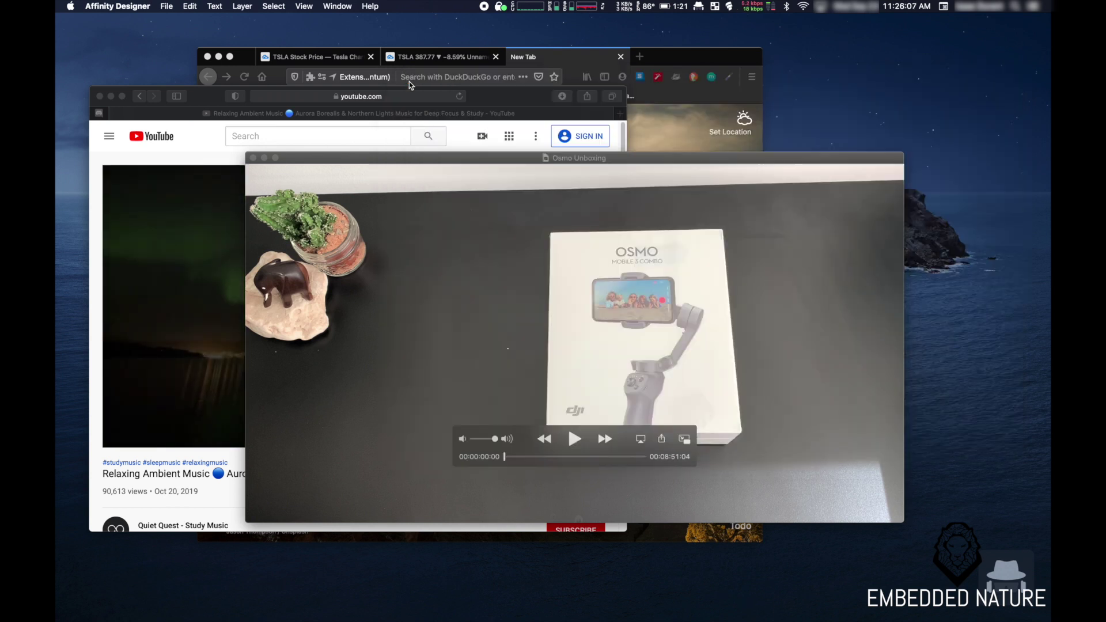
pyautogui.click(252, 157)
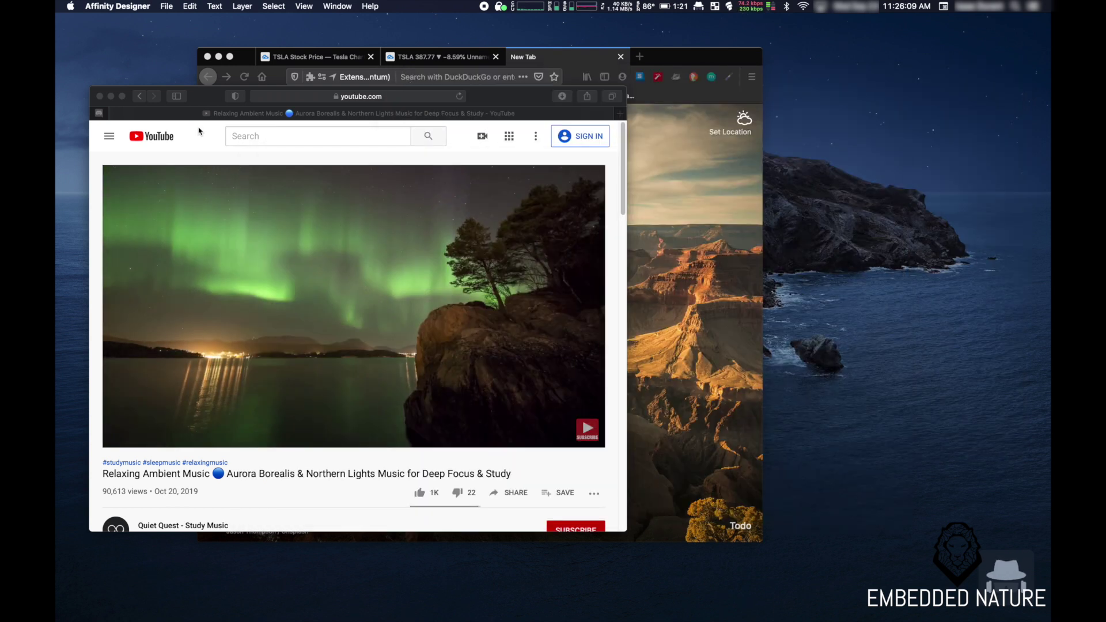
pyautogui.click(207, 57)
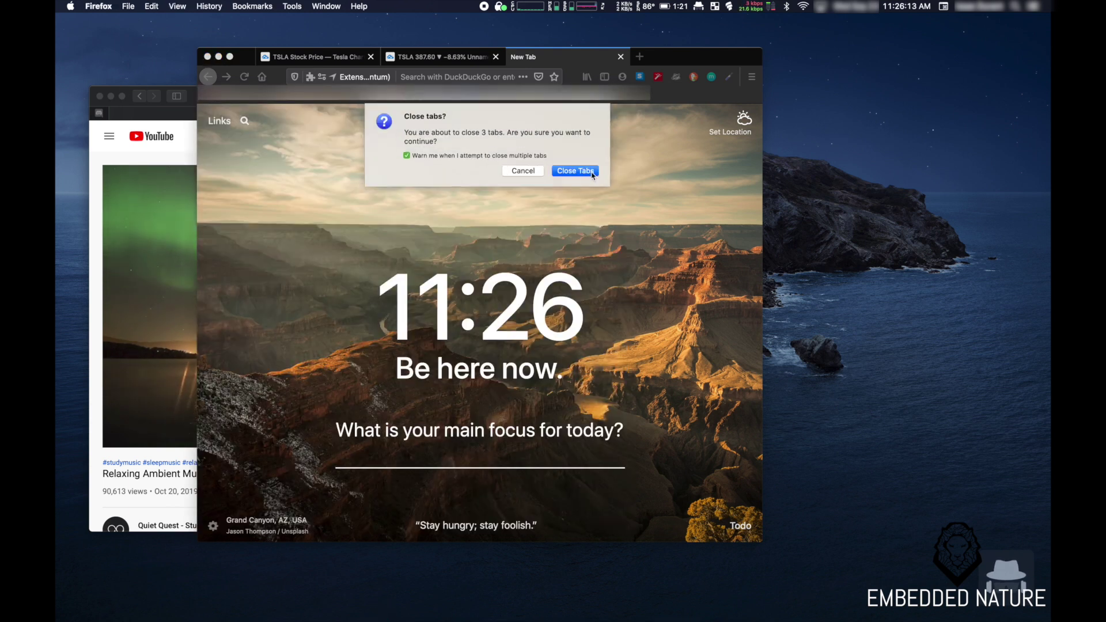
pyautogui.click(592, 175)
pyautogui.click(99, 97)
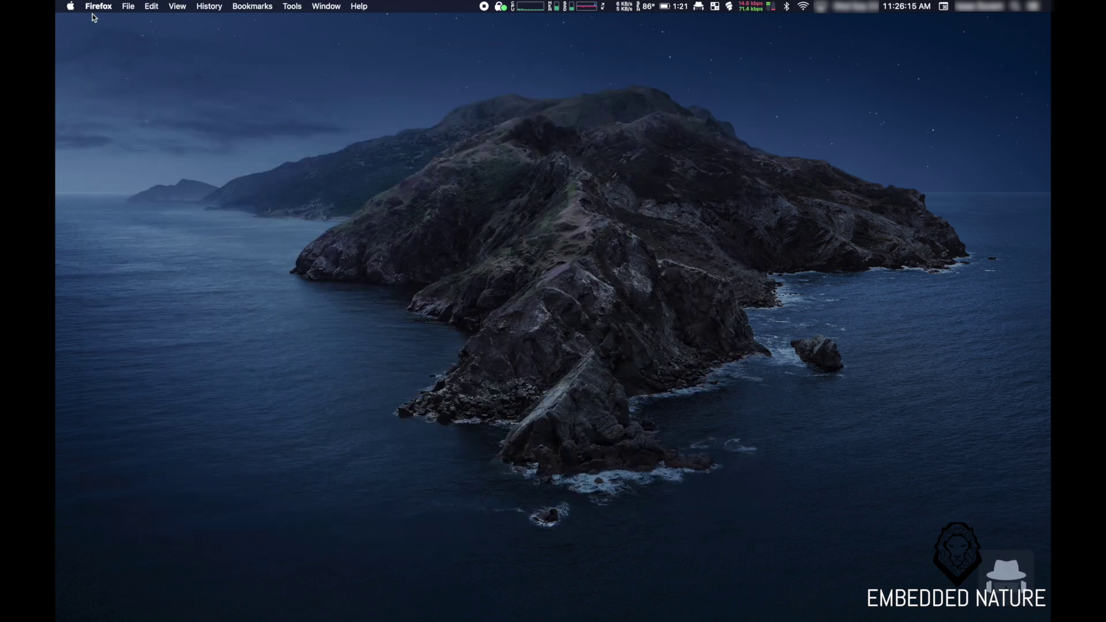
pyautogui.click(70, 5)
# Force quit Affinity Designer from the Force Quit Applications list
pyautogui.click(115, 82)
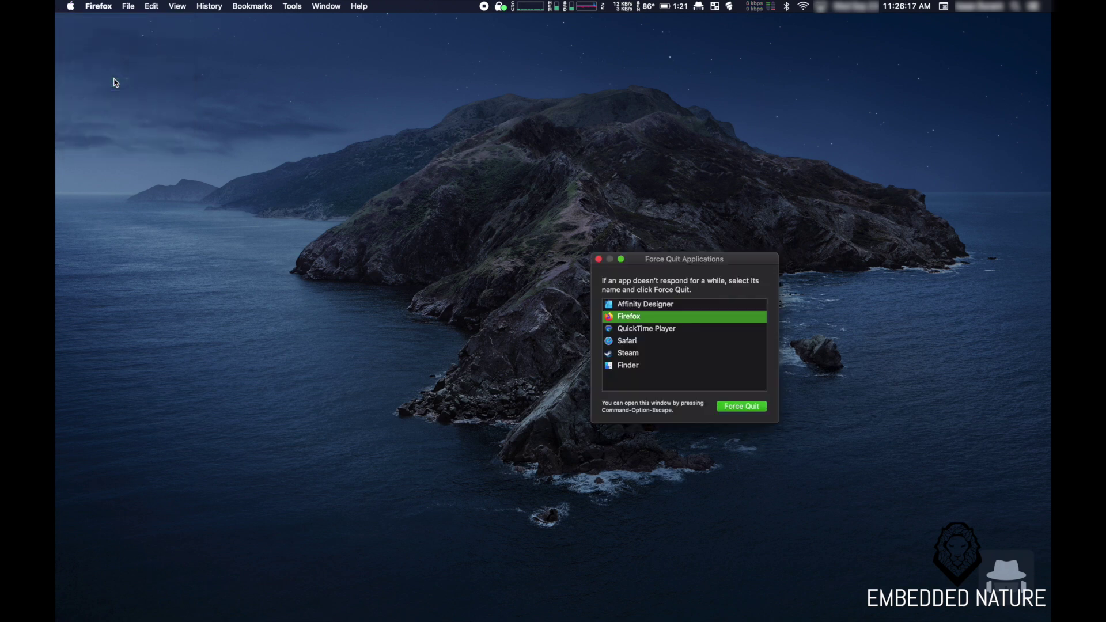
pyautogui.press('Up')
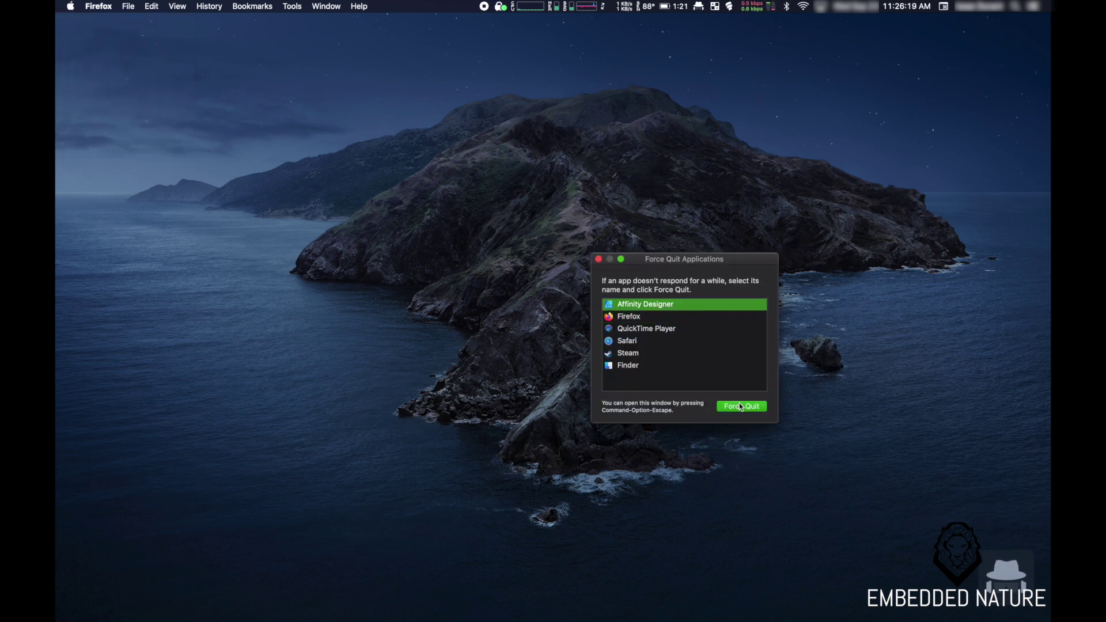
pyautogui.click(741, 407)
pyautogui.click(758, 323)
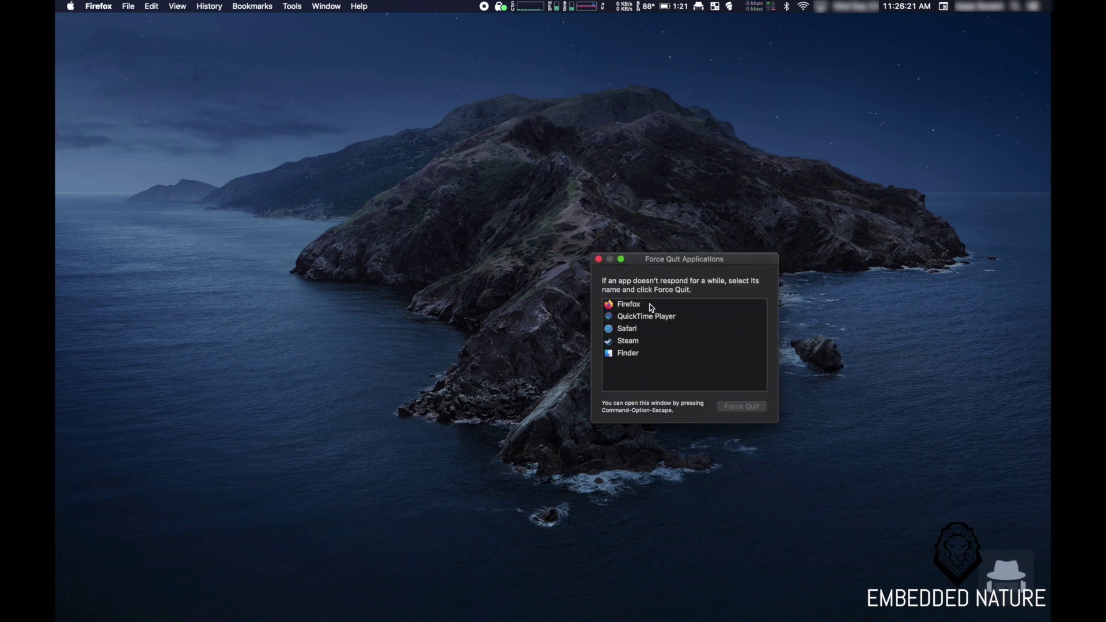
# Force quit Firefox as well and dismiss the Force Quit list
pyautogui.click(650, 307)
pyautogui.click(751, 407)
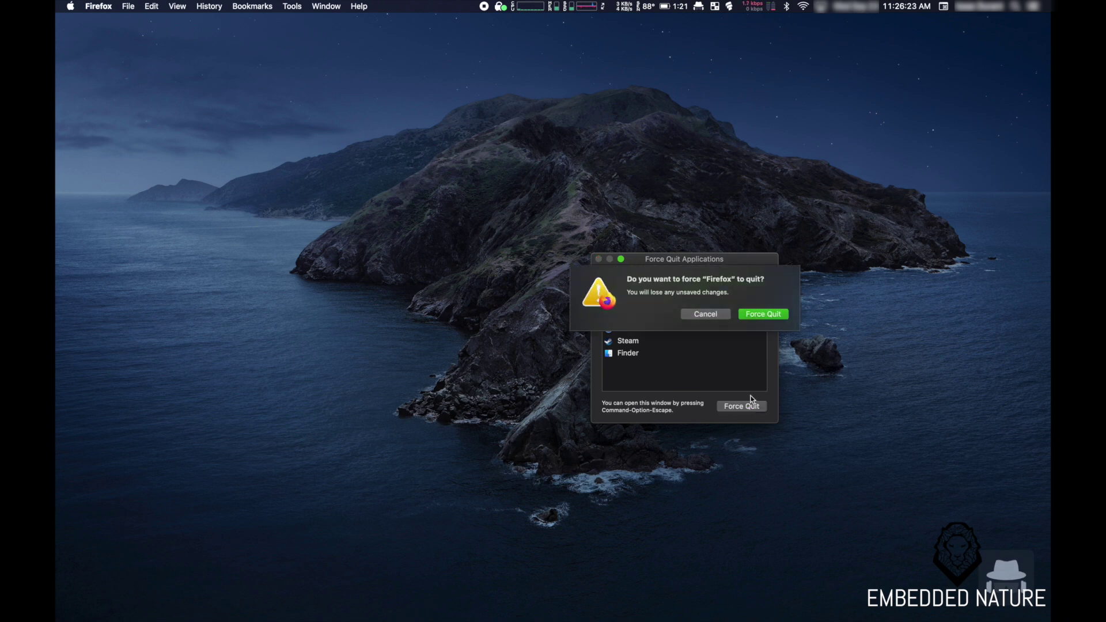
pyautogui.click(767, 316)
pyautogui.click(599, 259)
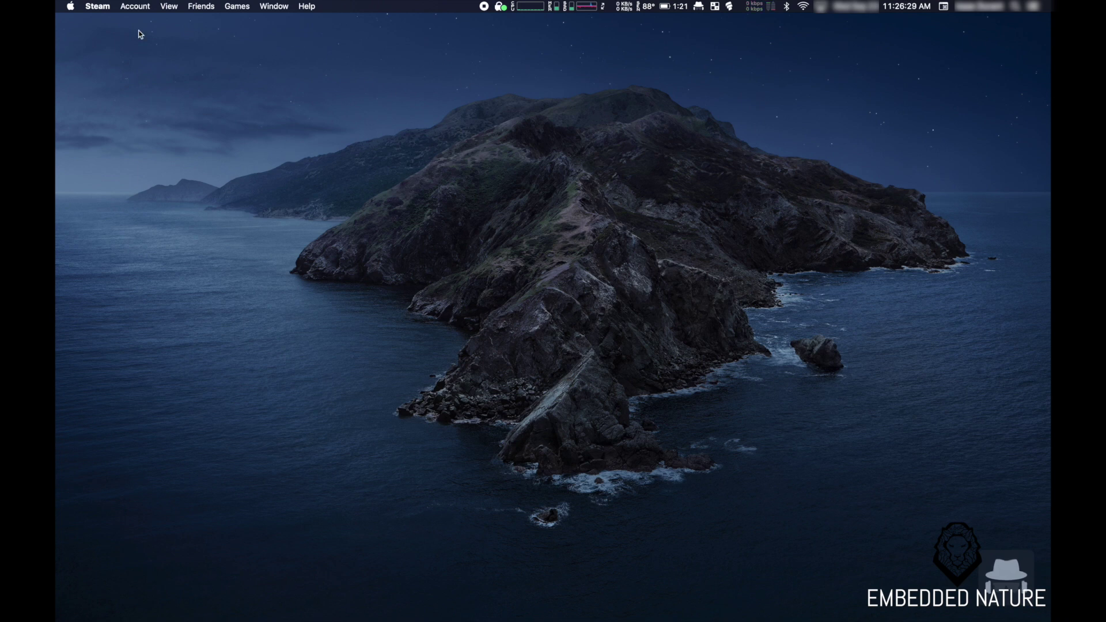
# Launch CS:GO from Steam's Games > View Games Library and pick the Deathmatch mode
pyautogui.click(243, 8)
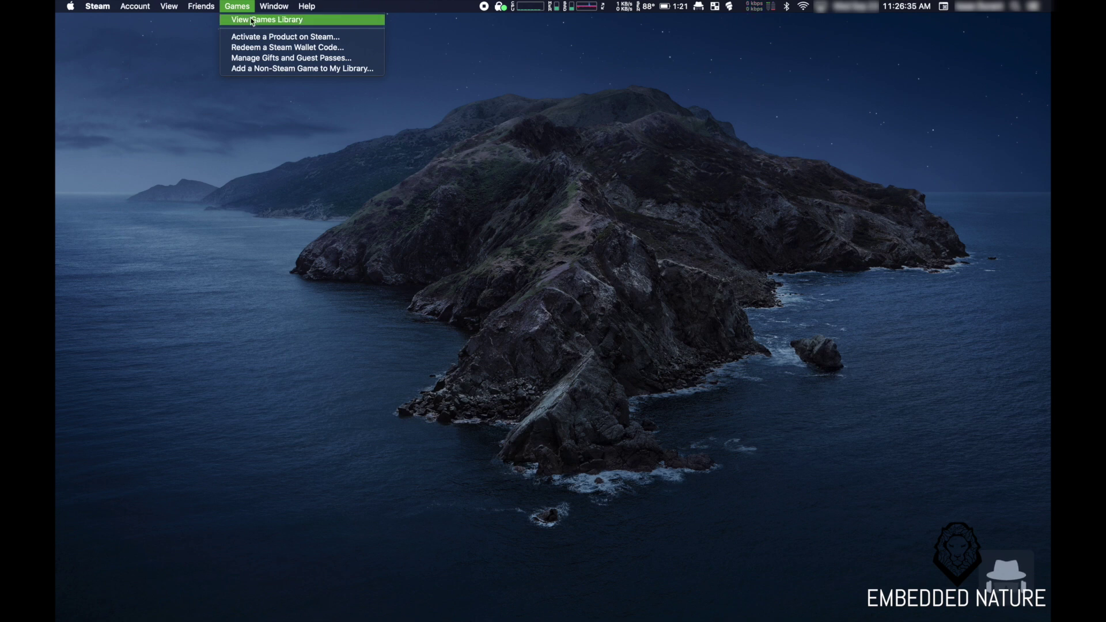
pyautogui.click(252, 20)
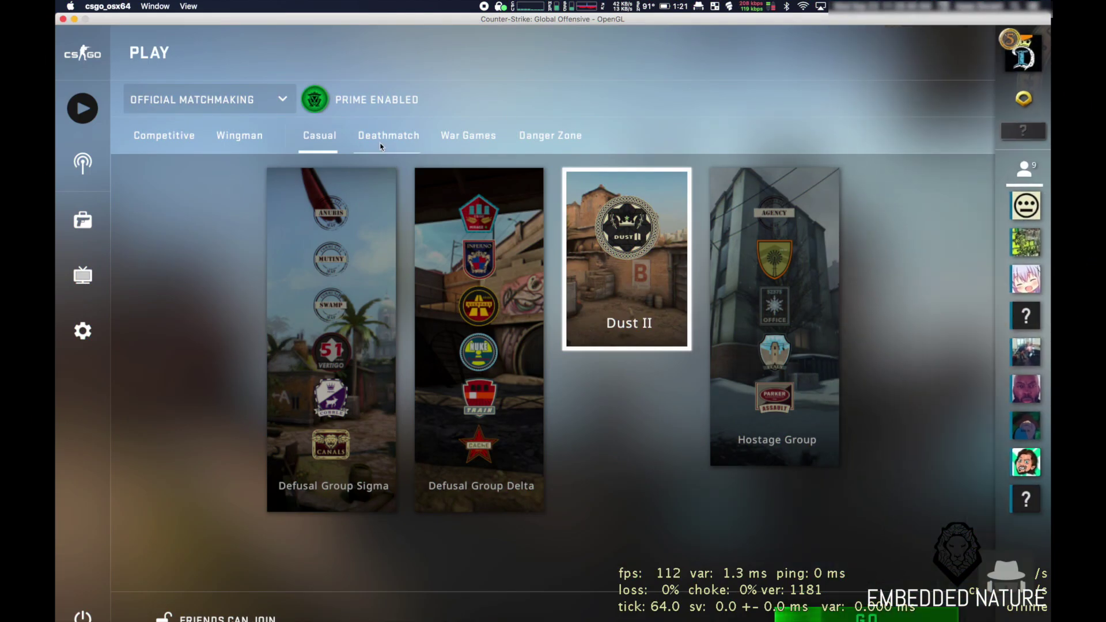
pyautogui.click(381, 139)
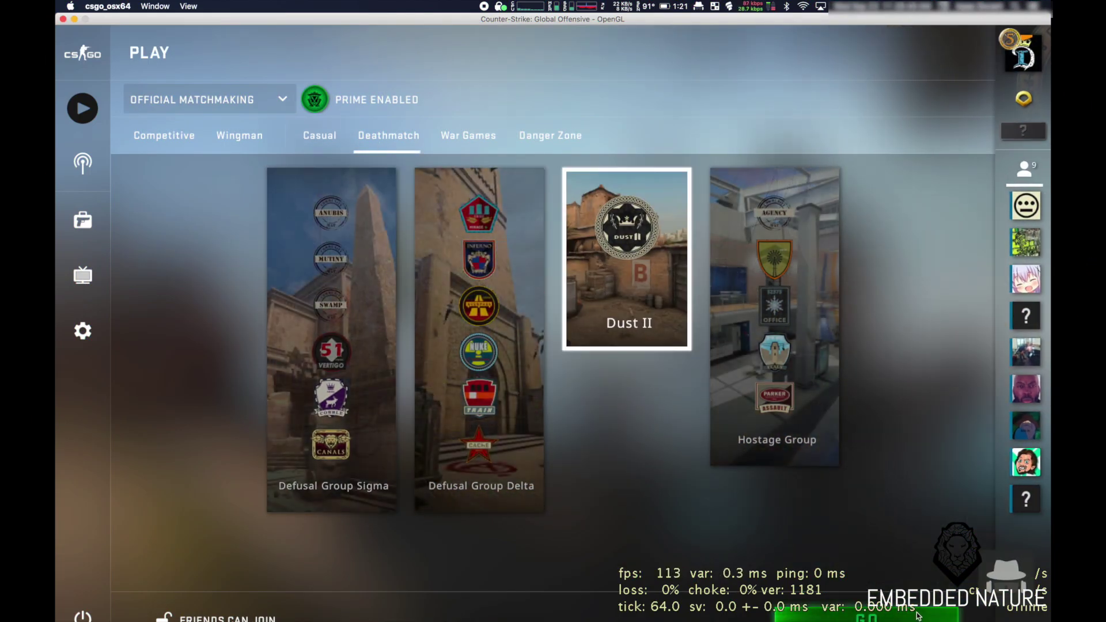
# Queue an official Deathmatch on Dust II and load into the match
pyautogui.click(846, 615)
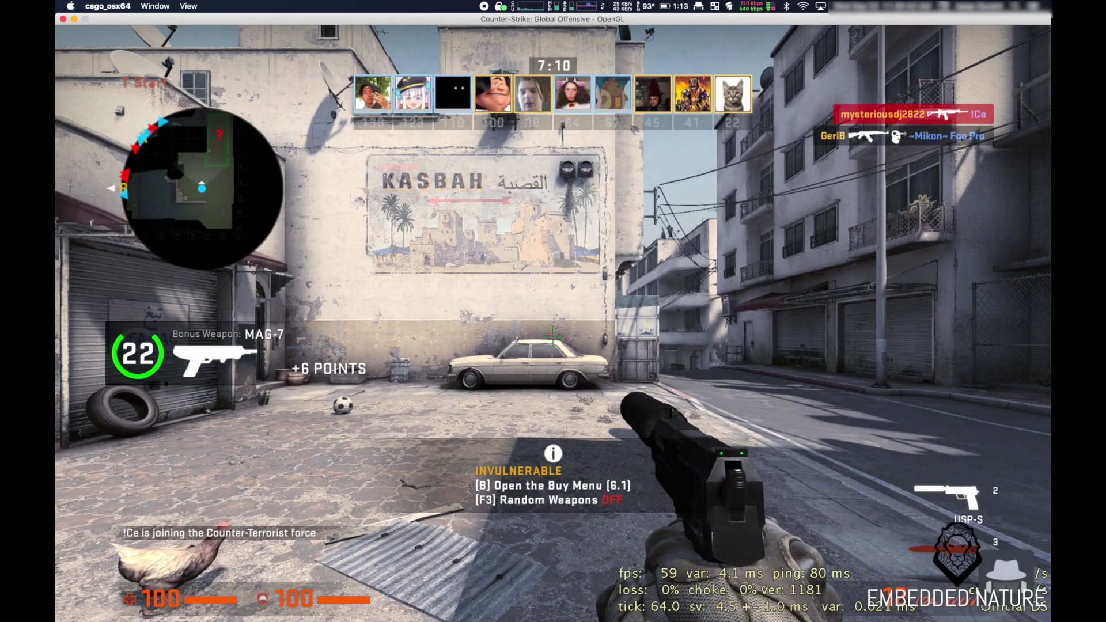
# Advance from spawn through Outside Long onto Catwalk and shoot the enemy there
pyautogui.press('d')
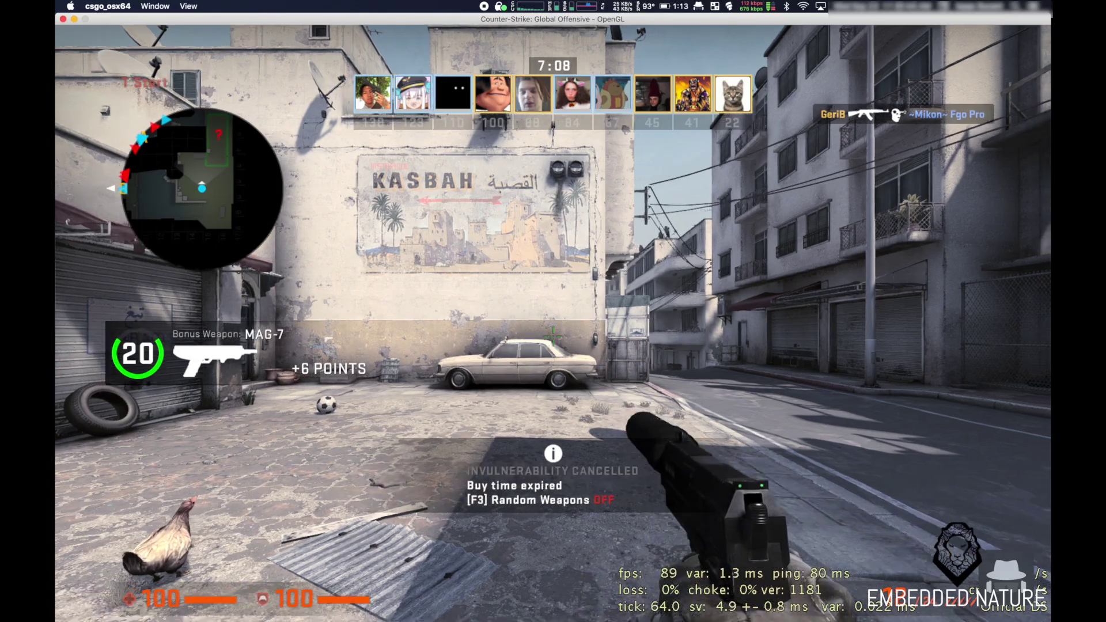
pyautogui.press('d')
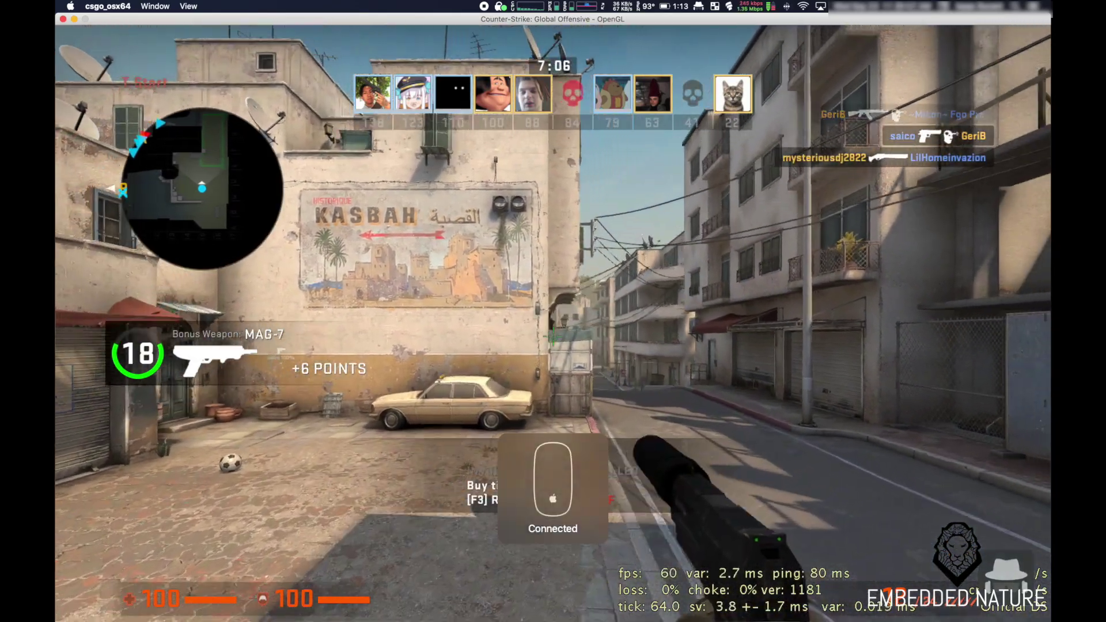
pyautogui.press('w')
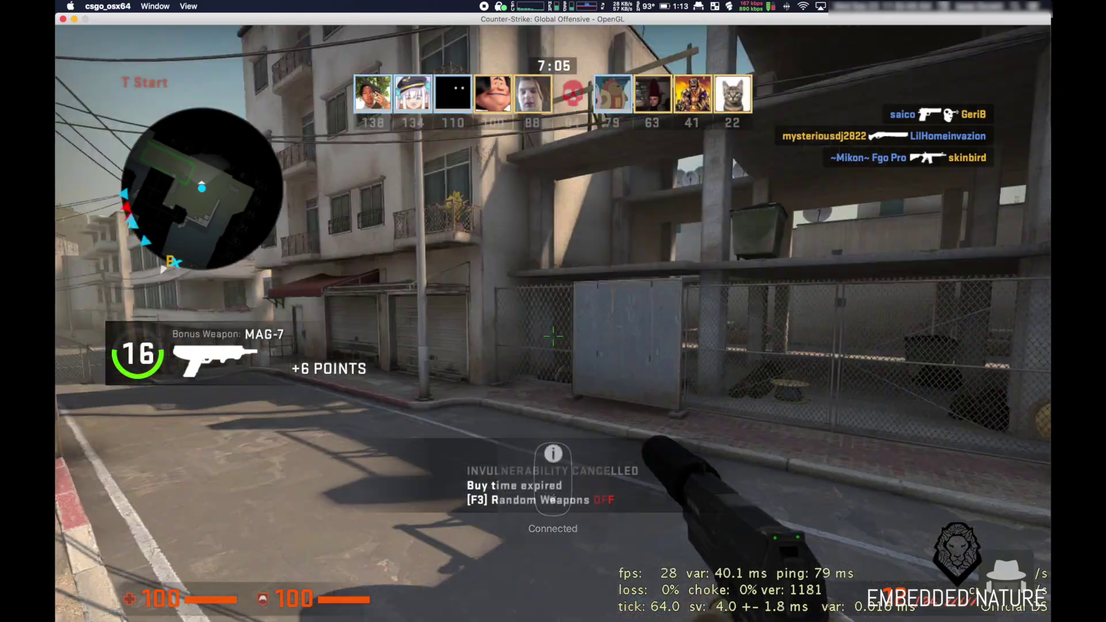
pyautogui.press('w')
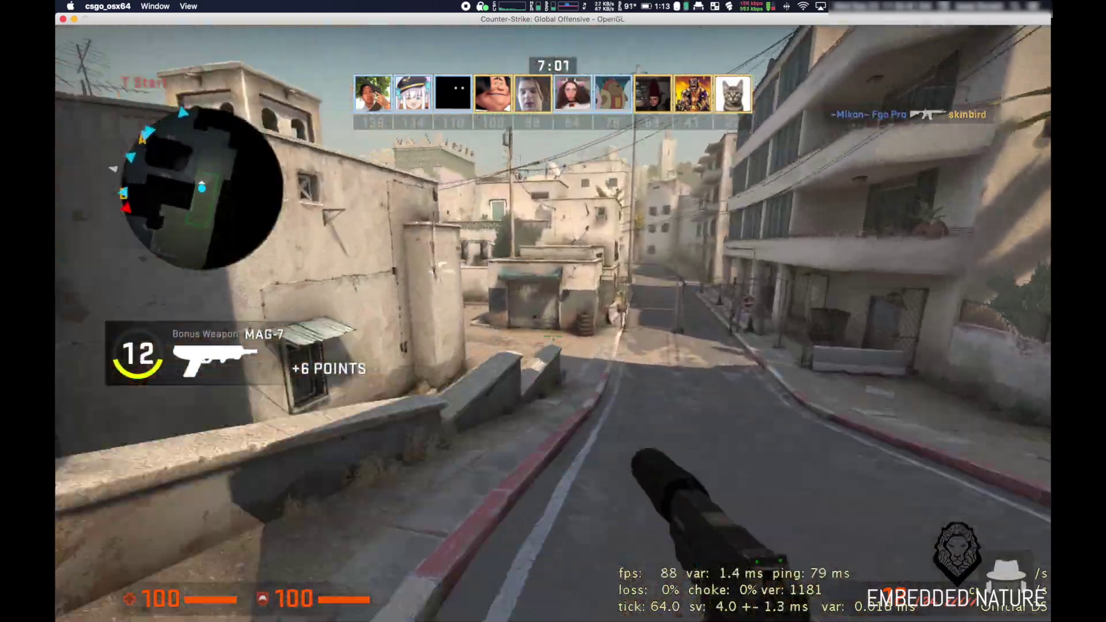
pyautogui.press('w')
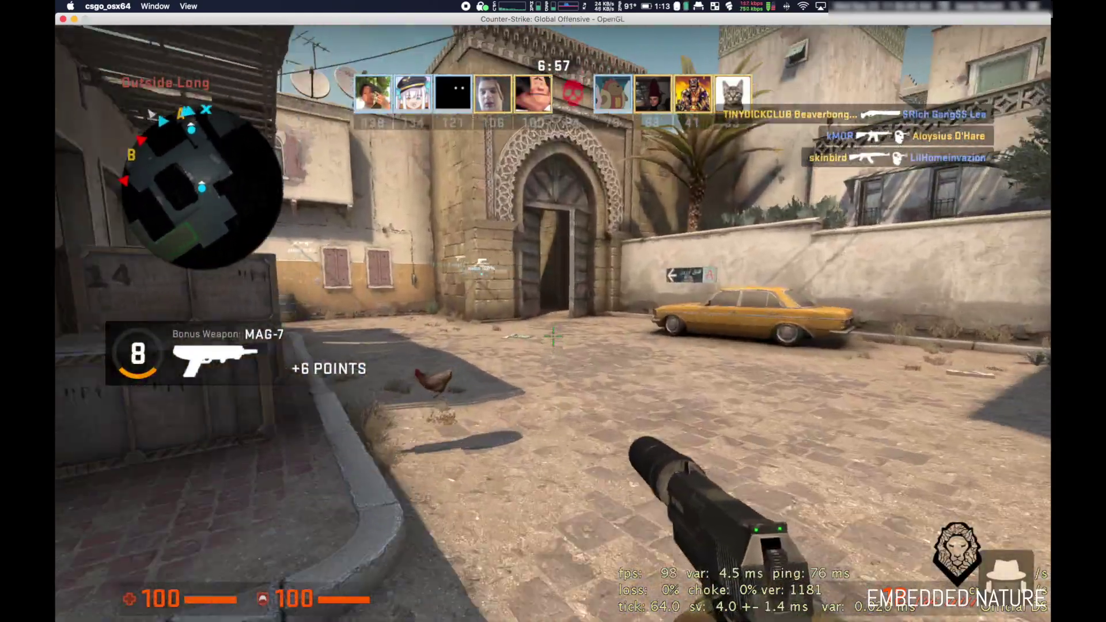
pyautogui.press('w')
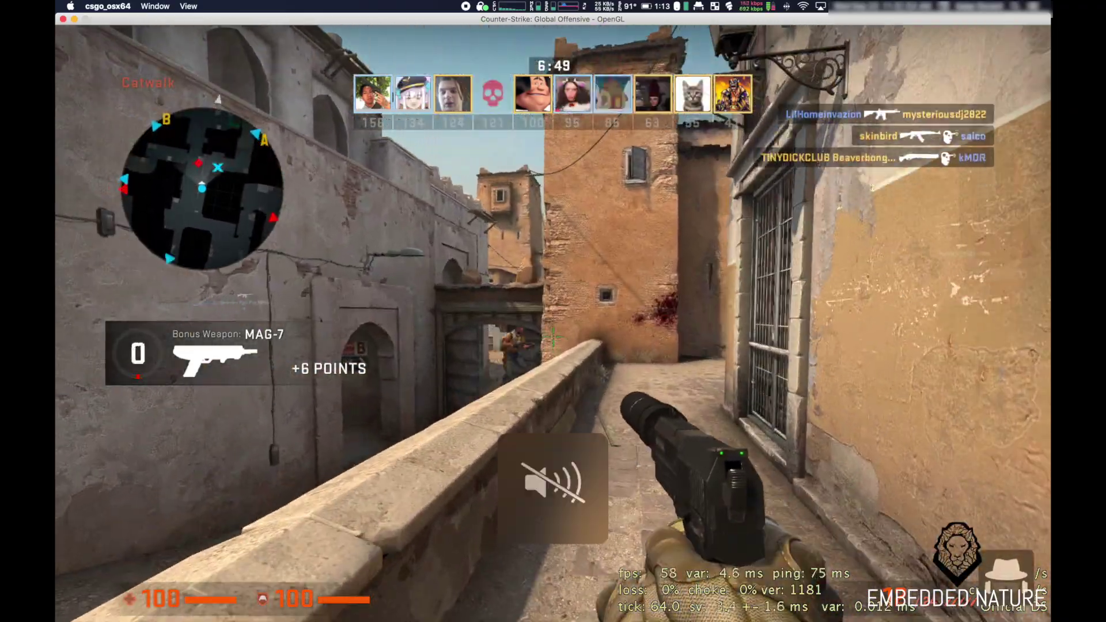
pyautogui.press('w')
pyautogui.click(553, 337)
pyautogui.click(553, 337)
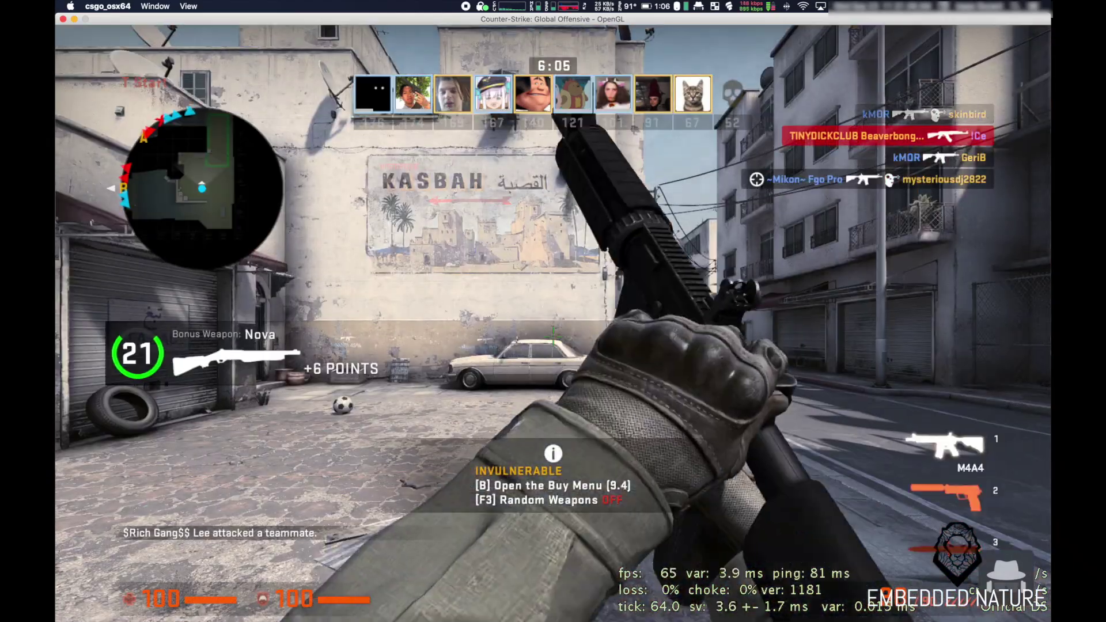
# Buy the AWP from the buy menu, scope in, and swap between AWP and USP pistol
pyautogui.press('b')
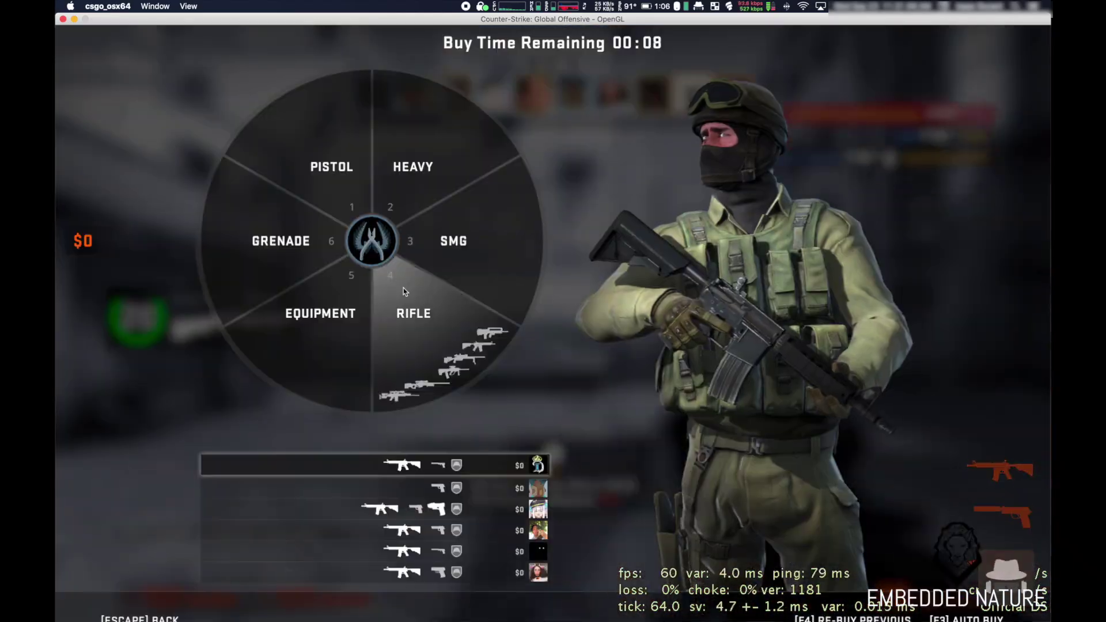
pyautogui.click(403, 288)
pyautogui.click(297, 293)
pyautogui.press('w')
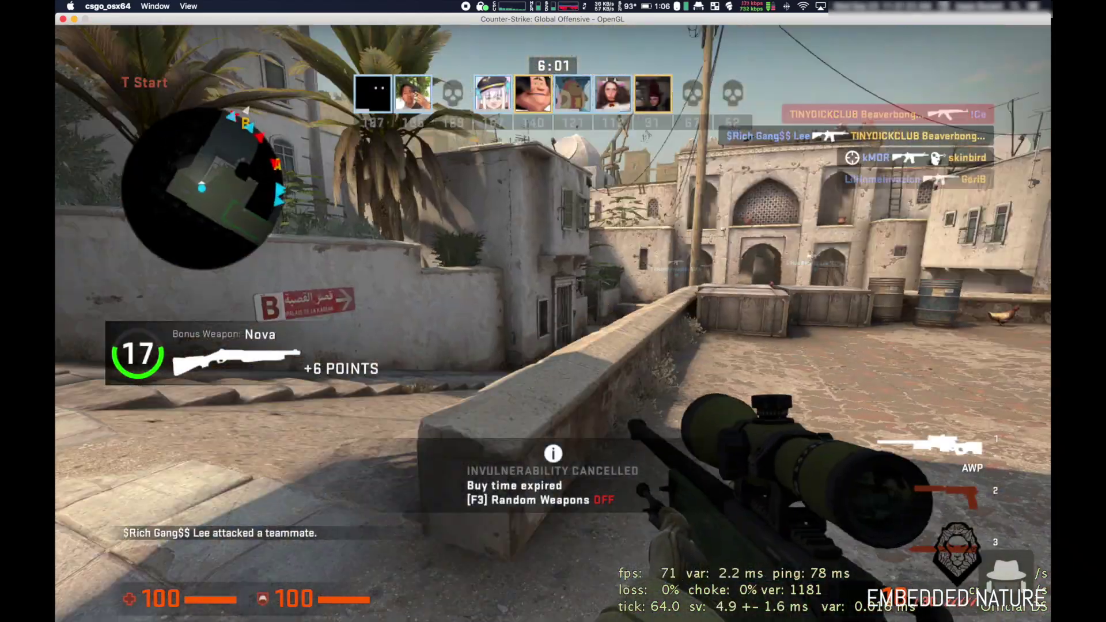
pyautogui.rightClick(553, 337)
pyautogui.press('w')
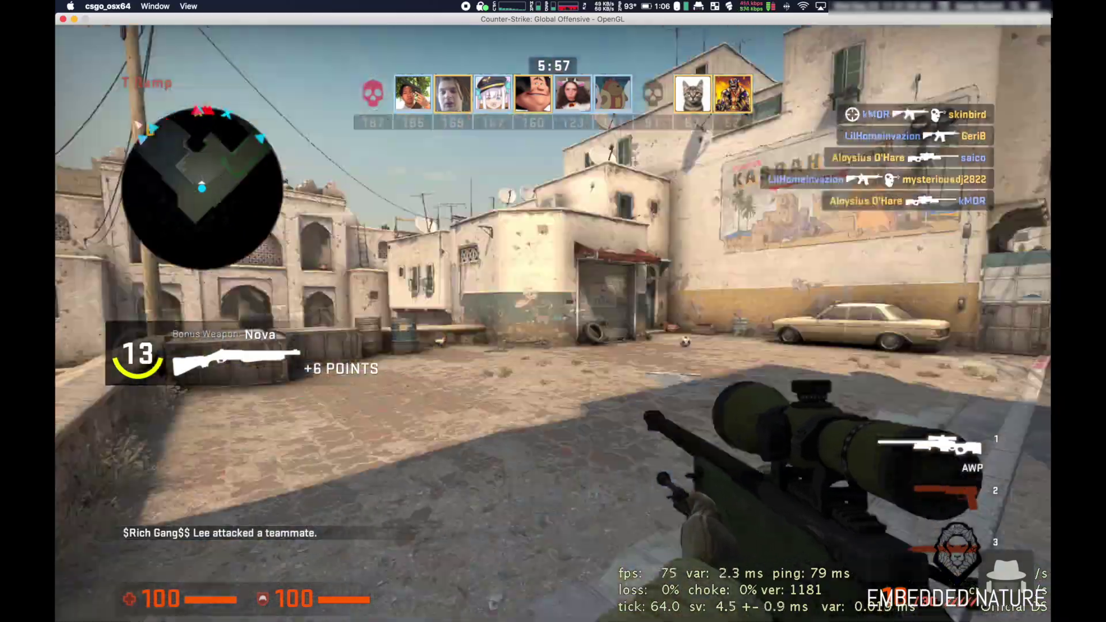
pyautogui.rightClick(553, 311)
pyautogui.press('2')
pyautogui.press('1')
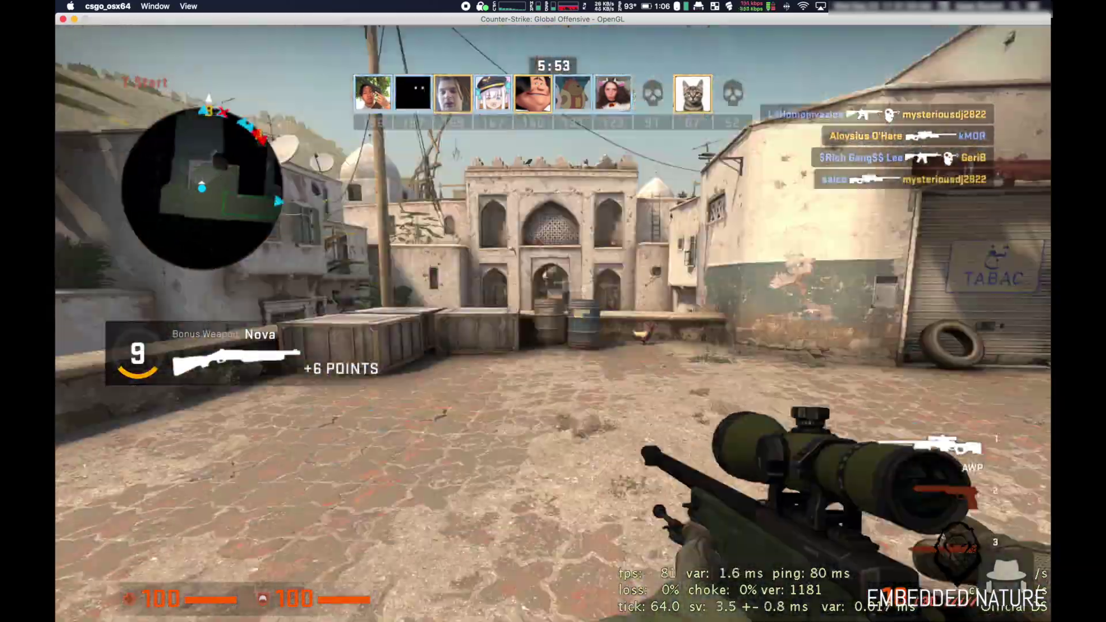
pyautogui.press('2')
# Push through Outside and Upper Tunnel to Long Doors, firing and switching AWP and USP-S
pyautogui.press('w')
pyautogui.click(553, 323)
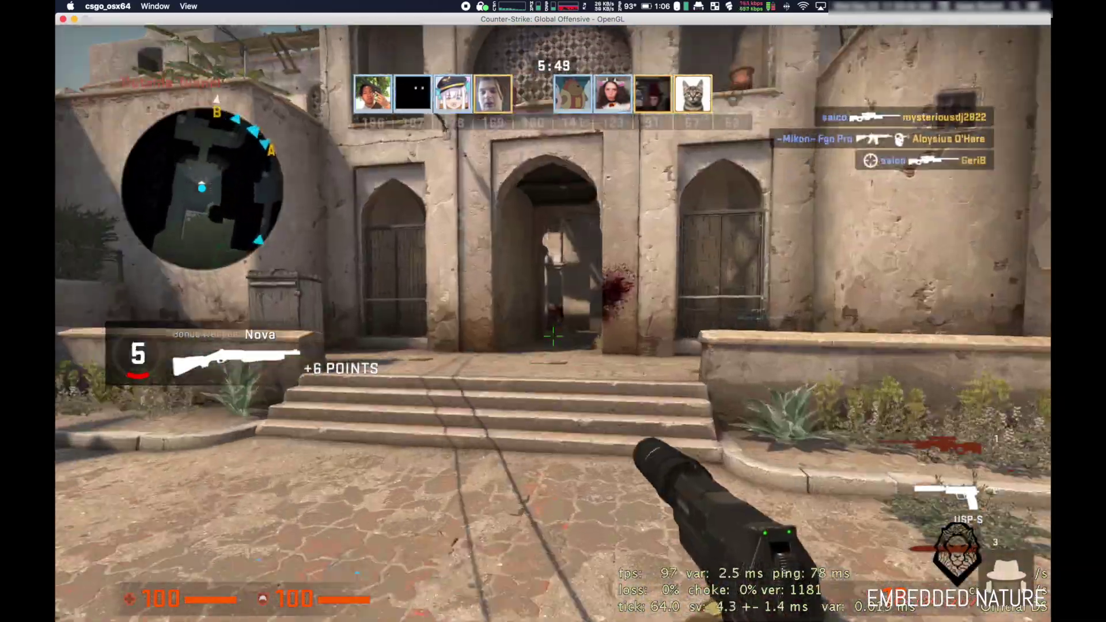
pyautogui.press('1')
pyautogui.press('w')
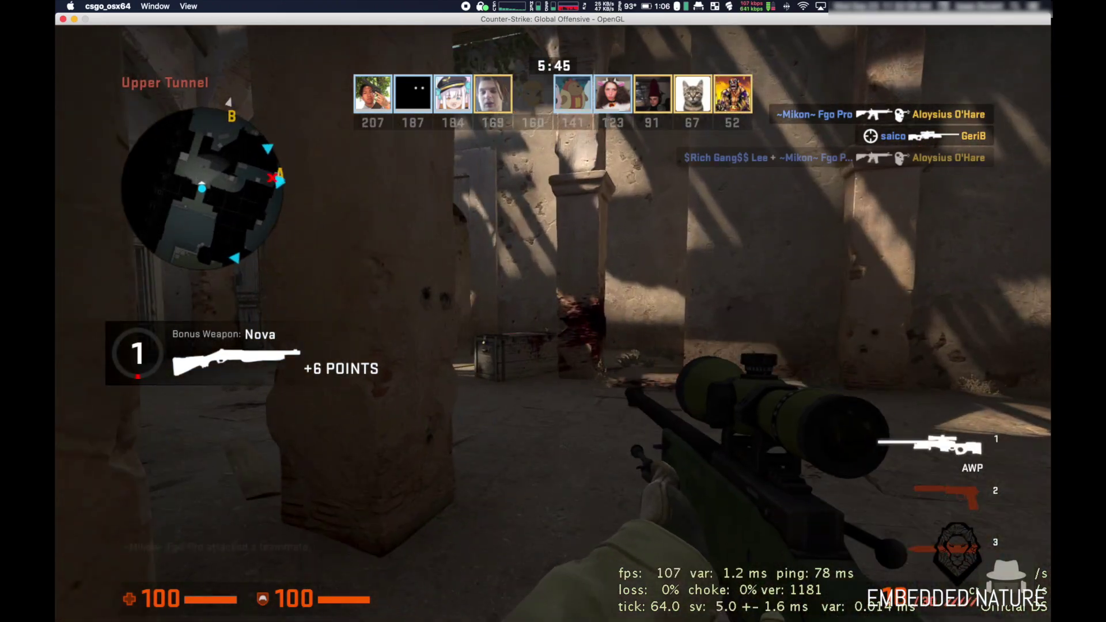
pyautogui.press('2')
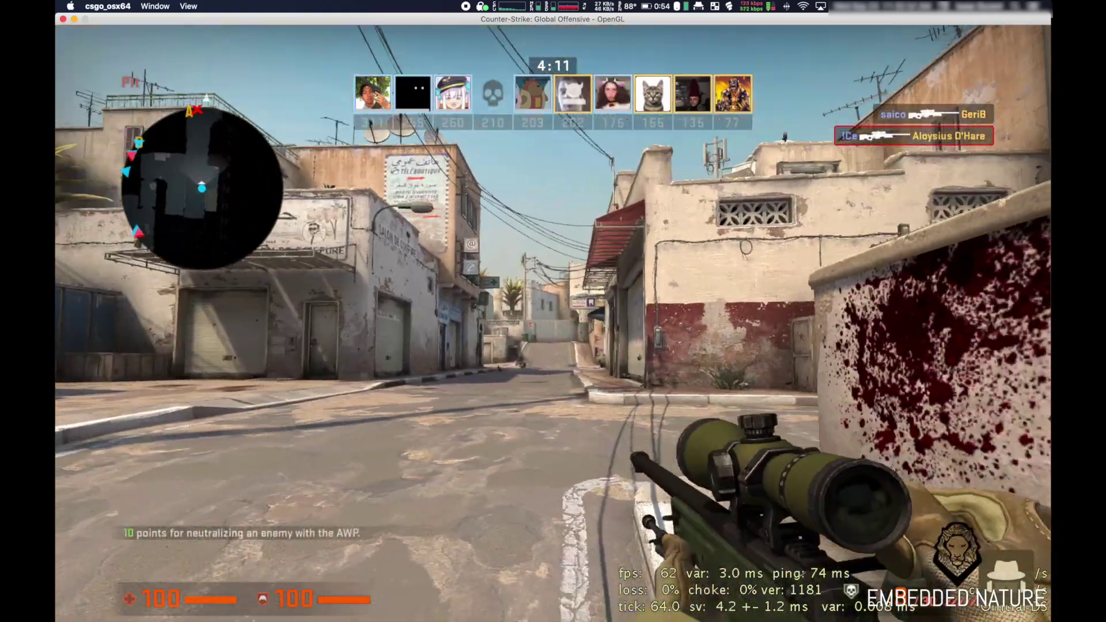
pyautogui.rightClick(553, 311)
pyautogui.press('q')
pyautogui.press('q')
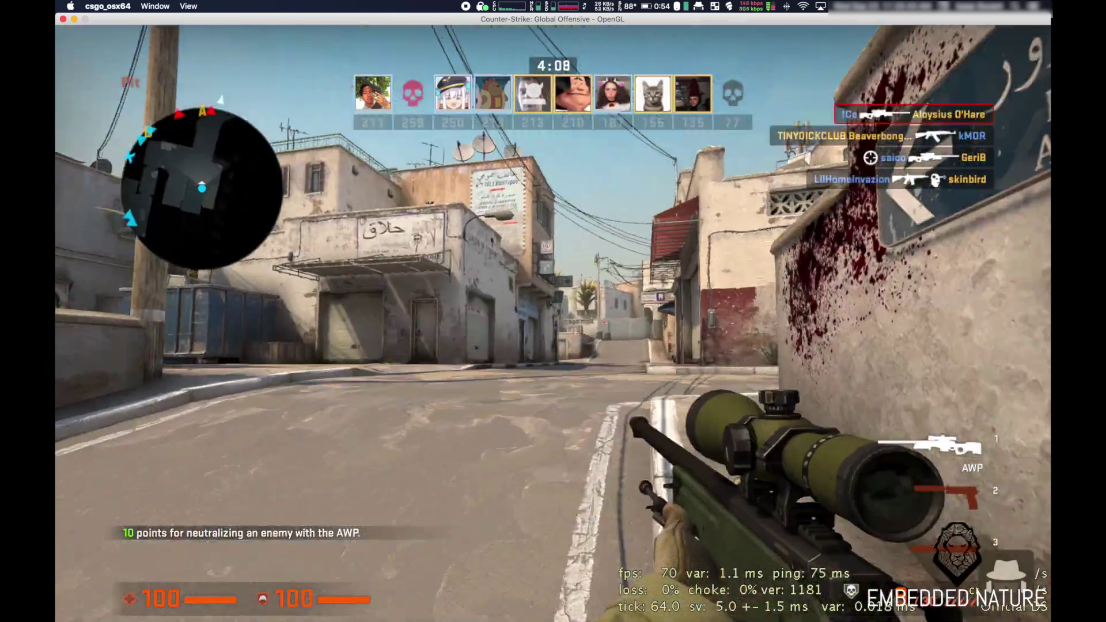
pyautogui.press('2')
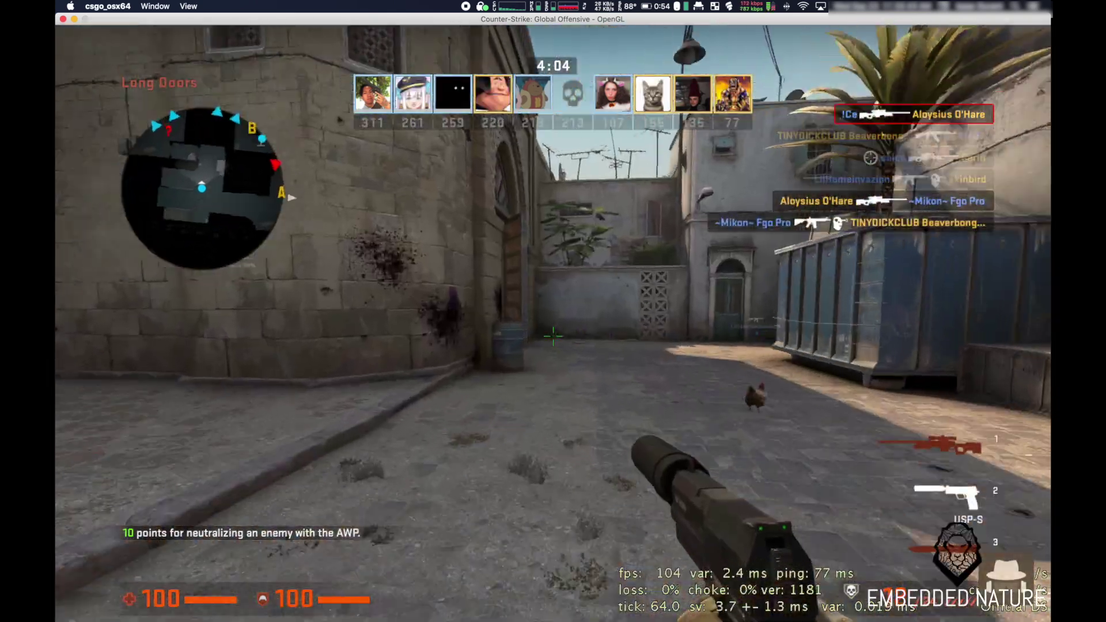
pyautogui.press('w')
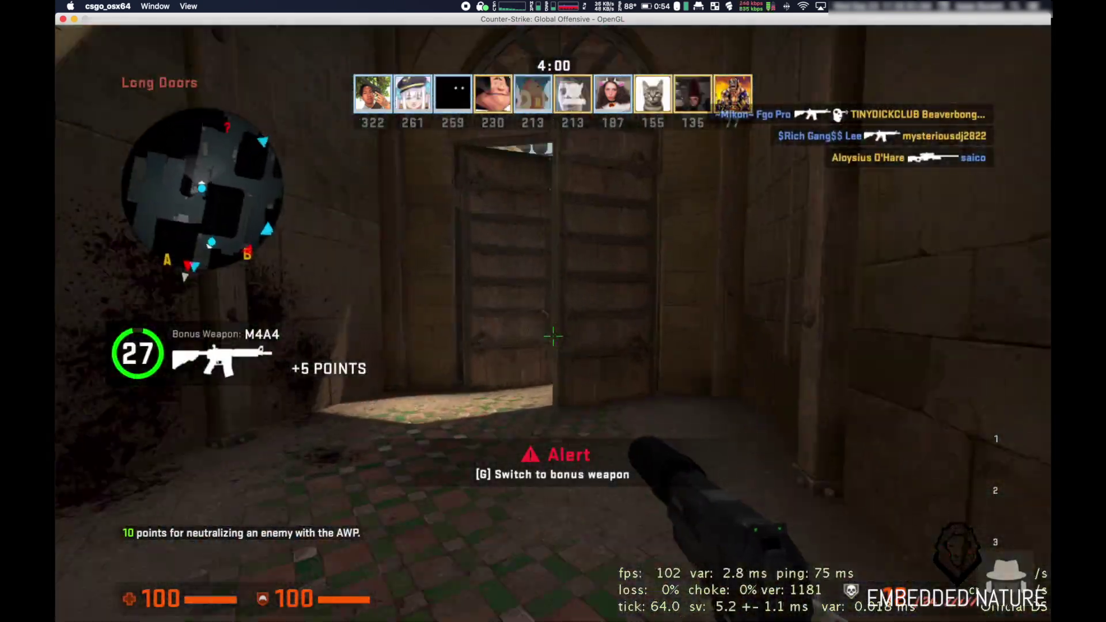
# Use the bonus M4A4 on a close-range enemy at Long Doors, then pause and quit the game
pyautogui.press('g')
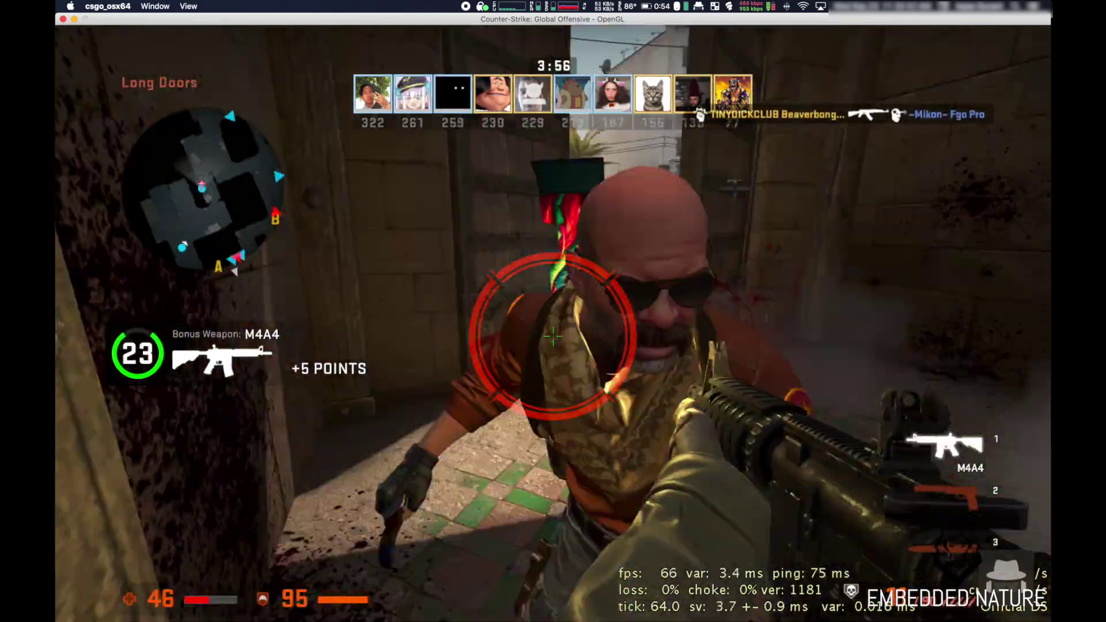
pyautogui.click(553, 337)
pyautogui.press('w')
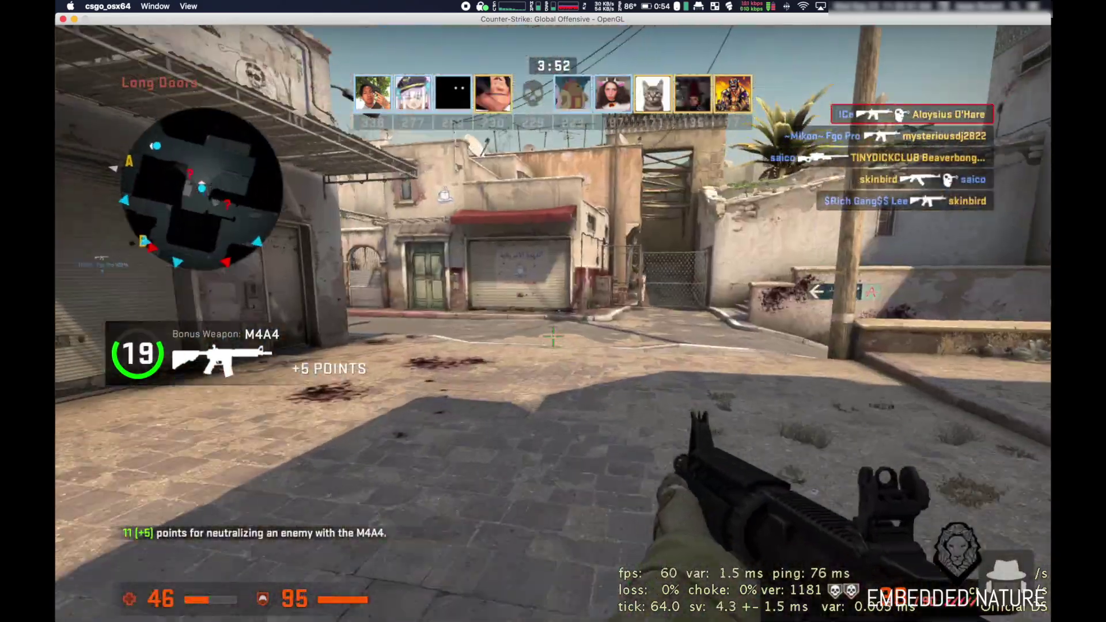
pyautogui.press('q')
pyautogui.press('w')
pyautogui.press('q')
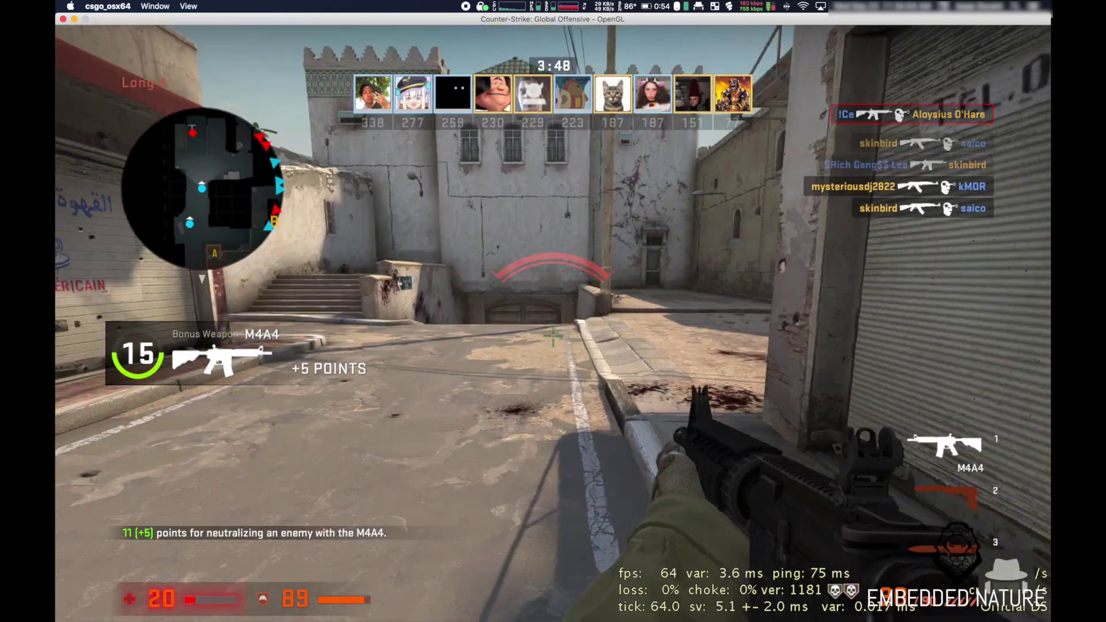
pyautogui.press('Escape')
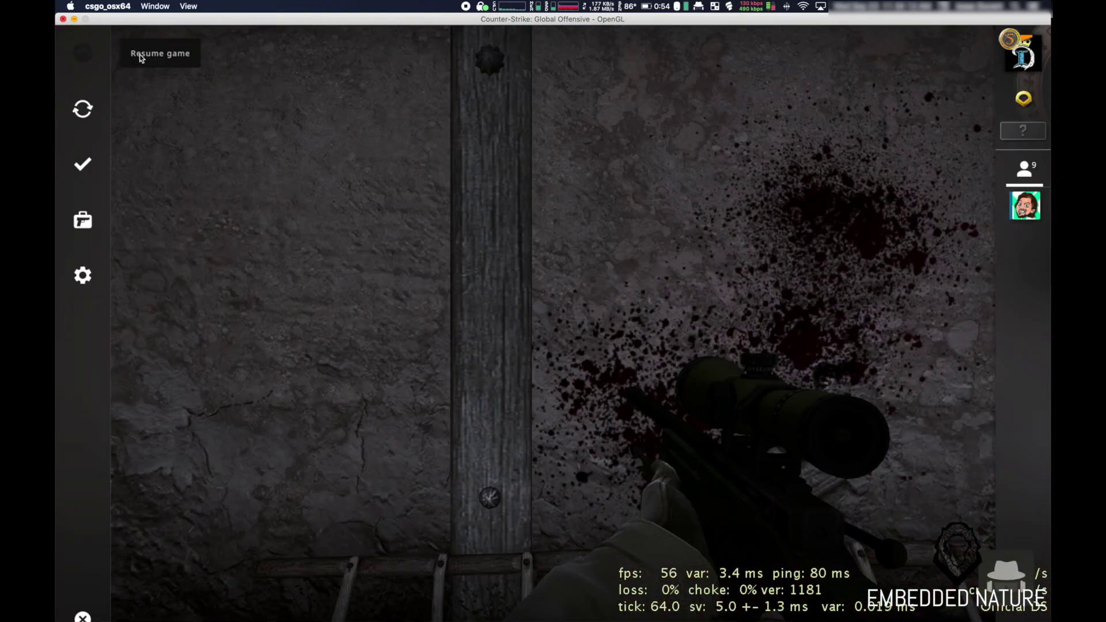
pyautogui.click(64, 19)
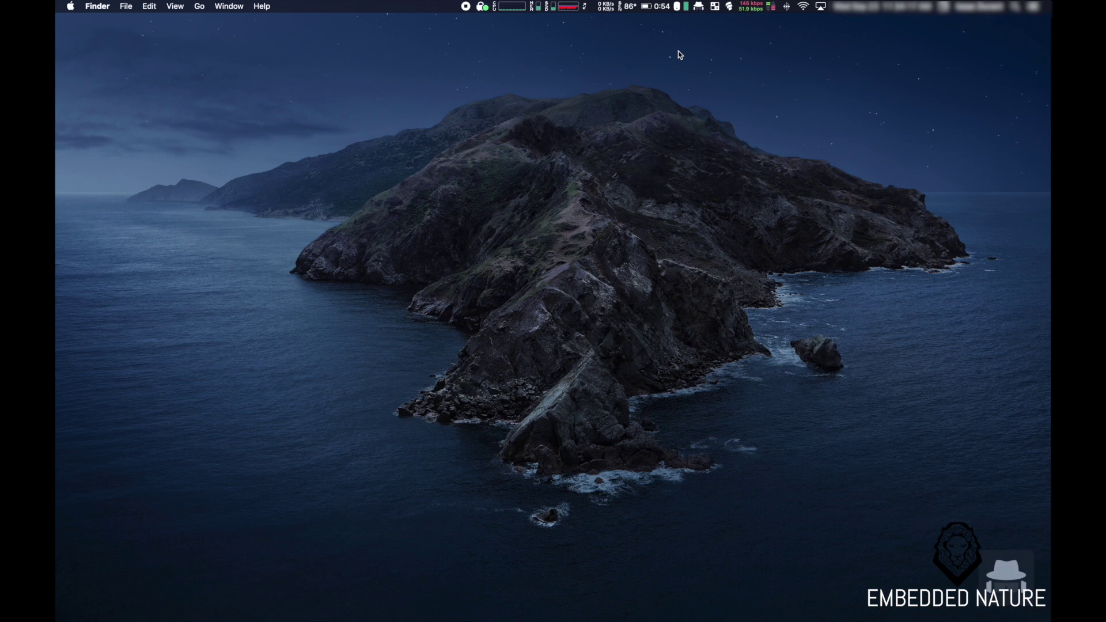
# Show iStat CPU panel to watch post-game load settle at 2% user, 97% idle
pyautogui.click(502, 10)
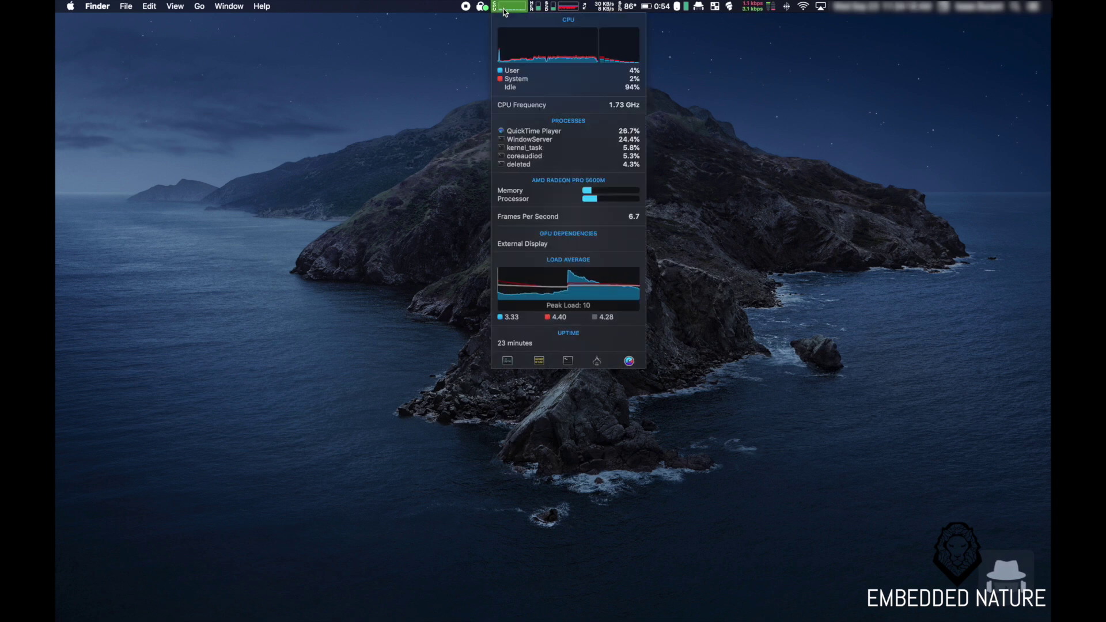
pyautogui.moveTo(647, 602)
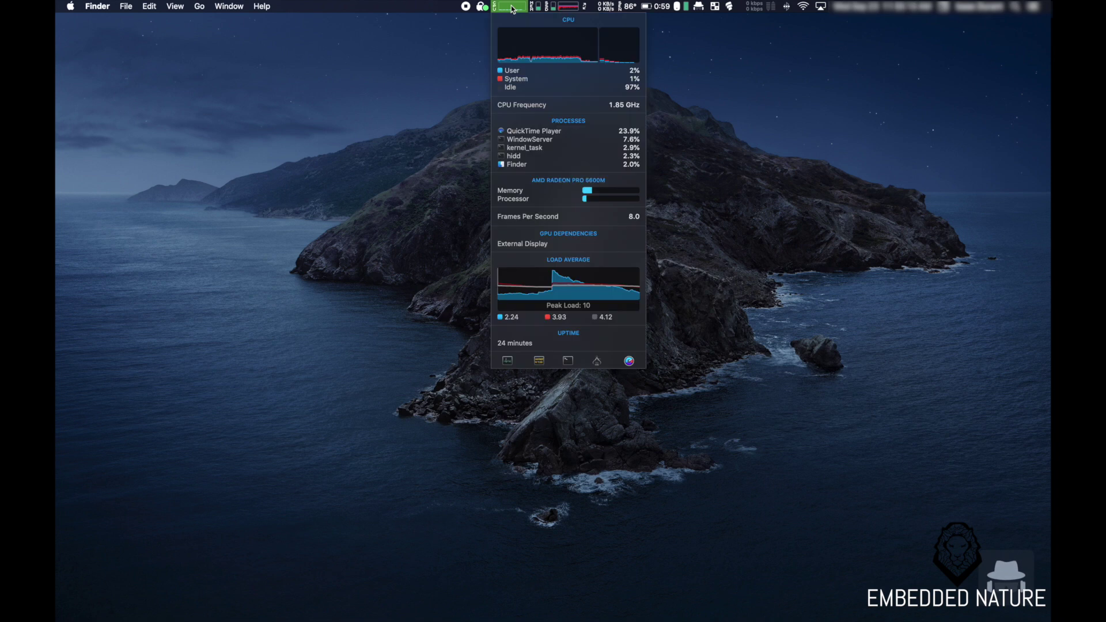
# Check memory use and the one-hour Load Average graph in iStat Menus, then dismiss the panels
pyautogui.moveTo(541, 8)
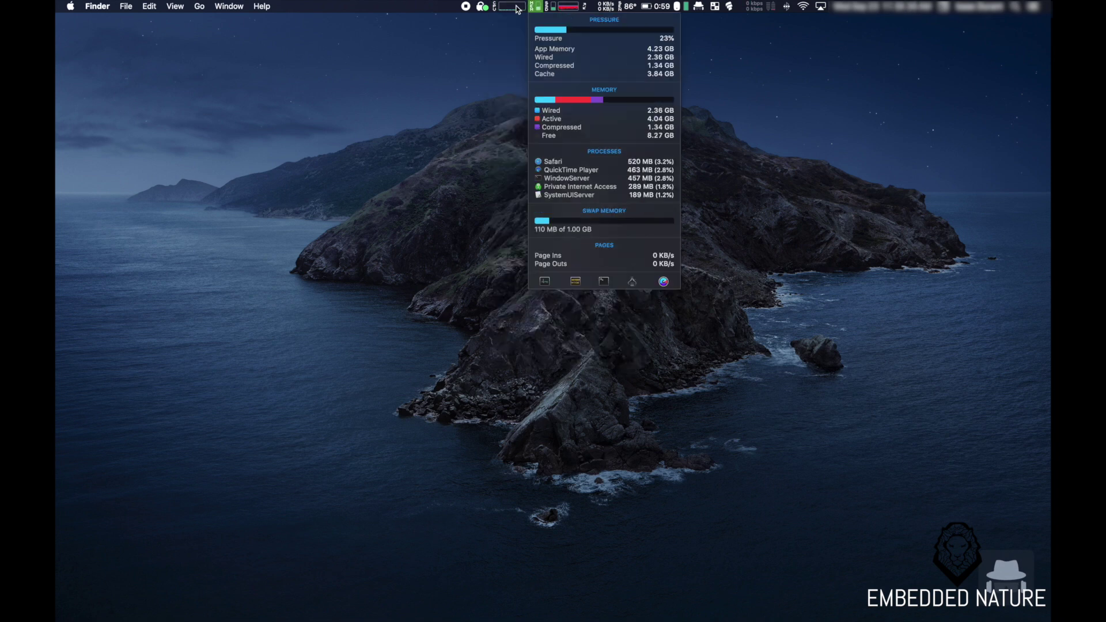
pyautogui.moveTo(586, 301)
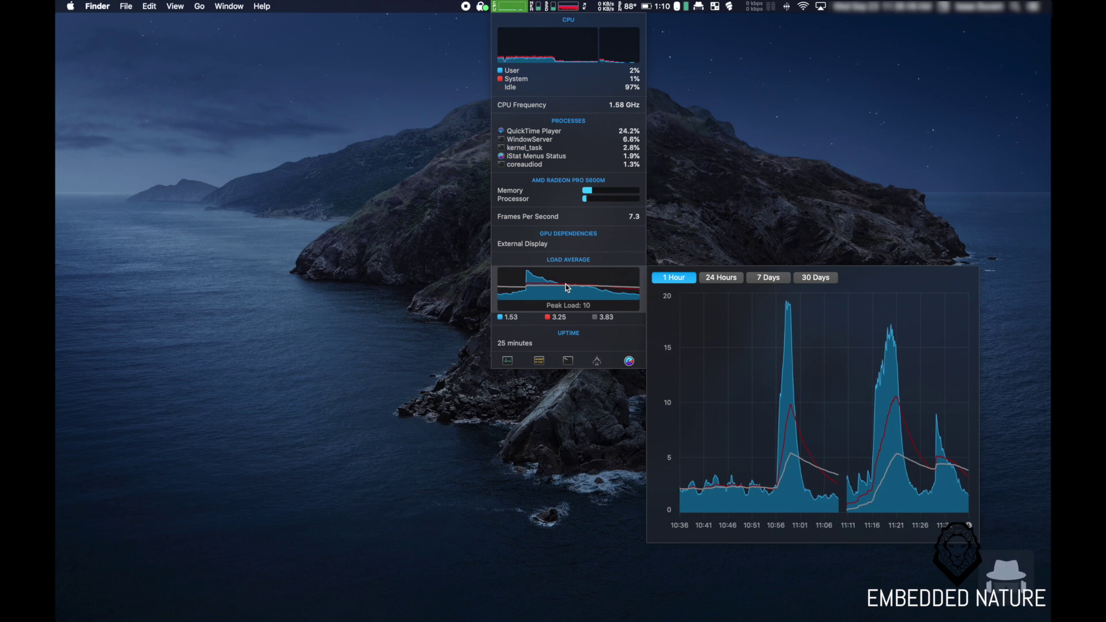
pyautogui.click(248, 137)
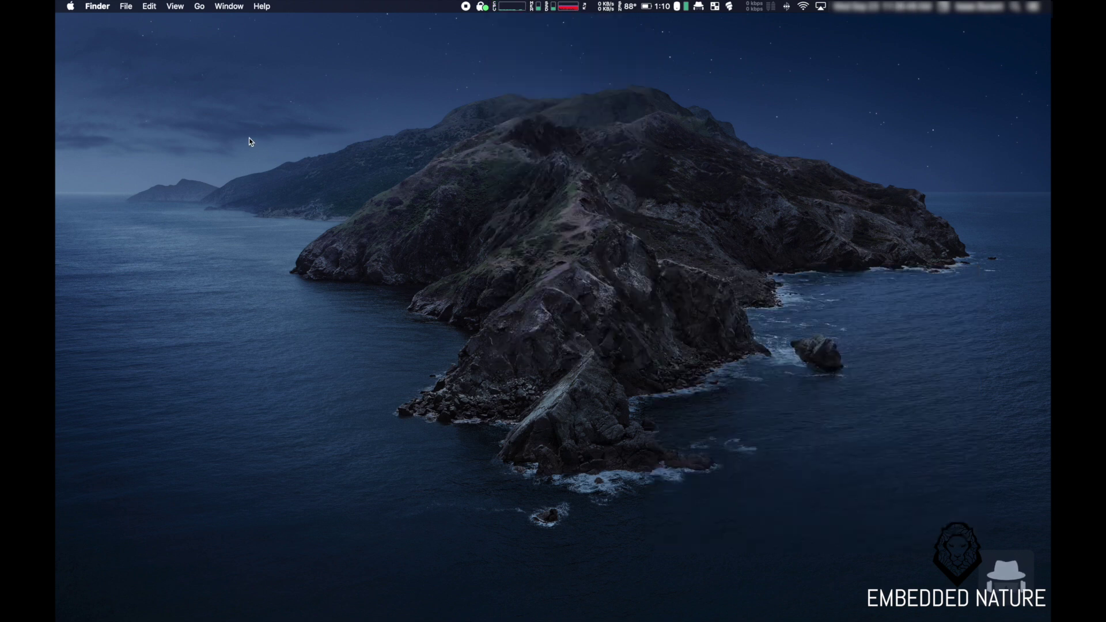
# Open About This Mac from the Apple menu to see the MacBook Pro (16-inch, 2019) specs
pyautogui.click(70, 6)
pyautogui.click(73, 20)
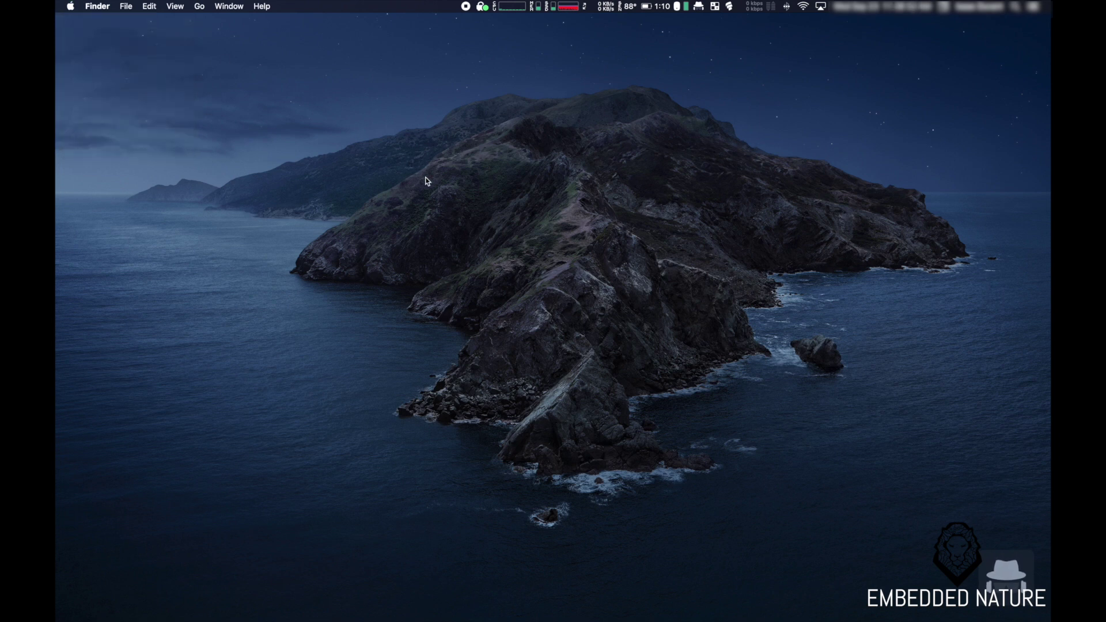